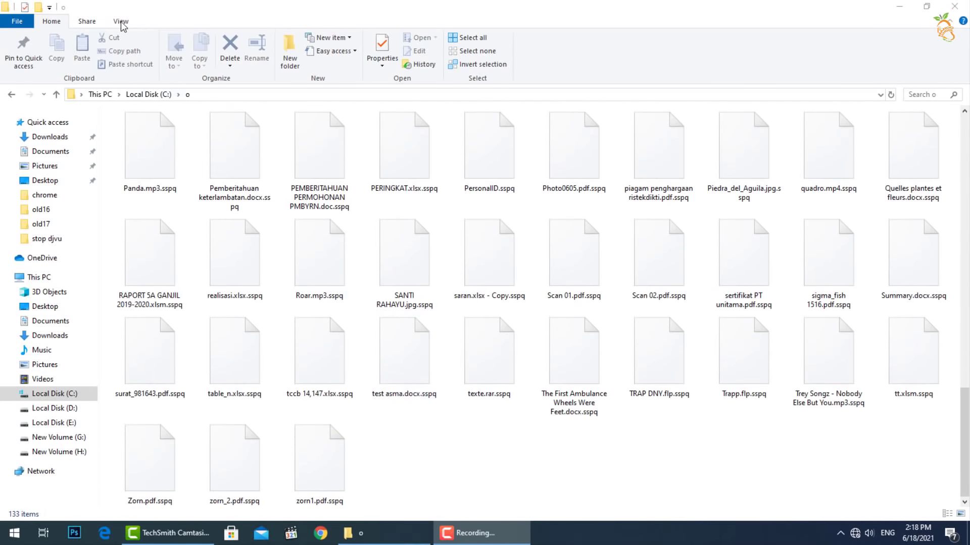
Switch the folder to Details view and read the _readme.txt ransom note.
click(121, 22)
click(262, 51)
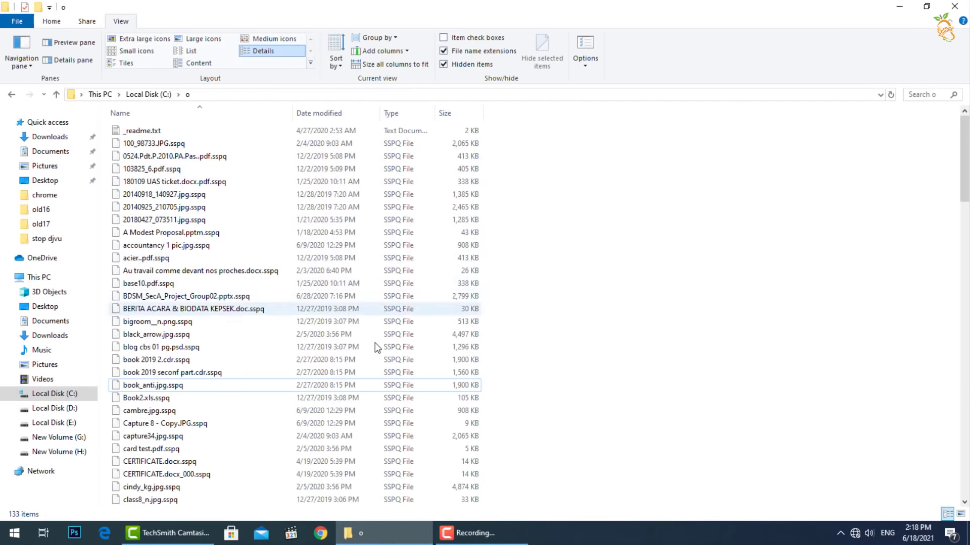
scroll(385, 396, down, 16)
scroll(385, 396, up, 16)
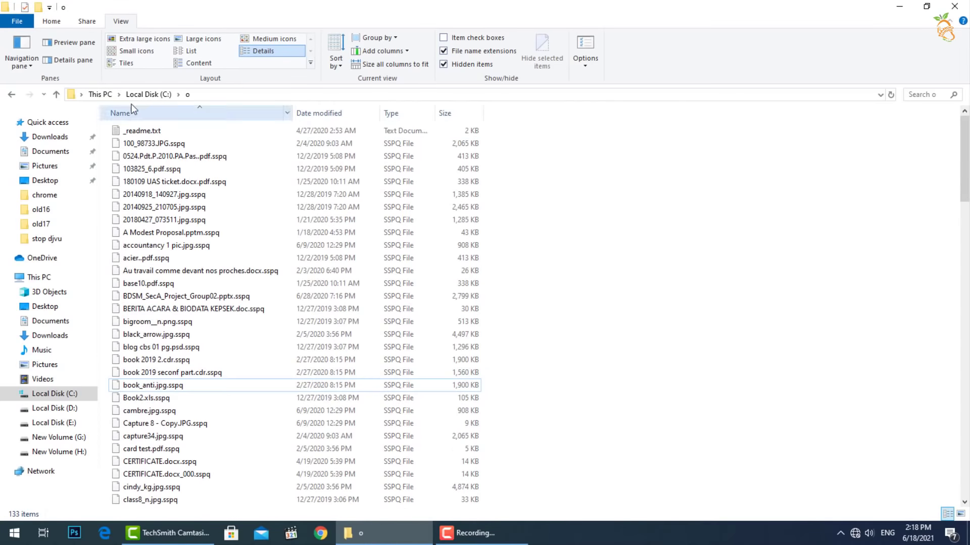
double_click(142, 131)
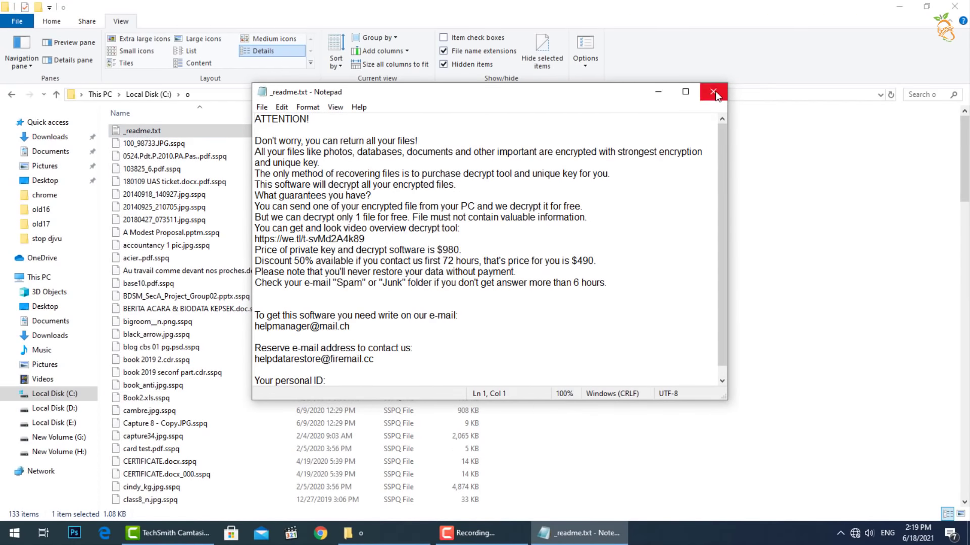
click(713, 93)
Rename DSC_0001.JPG.sspq to DSC_0001.JPG and try opening it in the photo viewer.
click(182, 360)
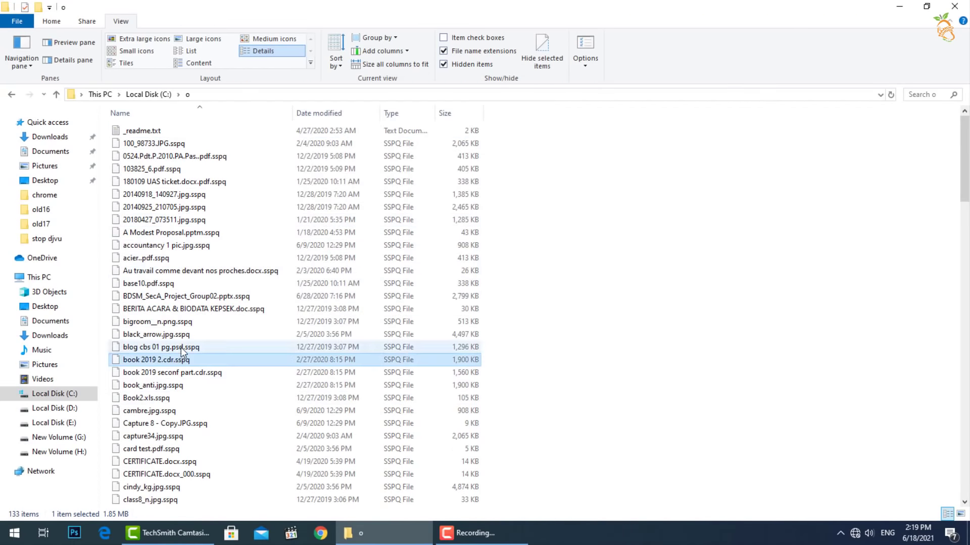
click(180, 349)
click(180, 336)
scroll(207, 423, down, 8)
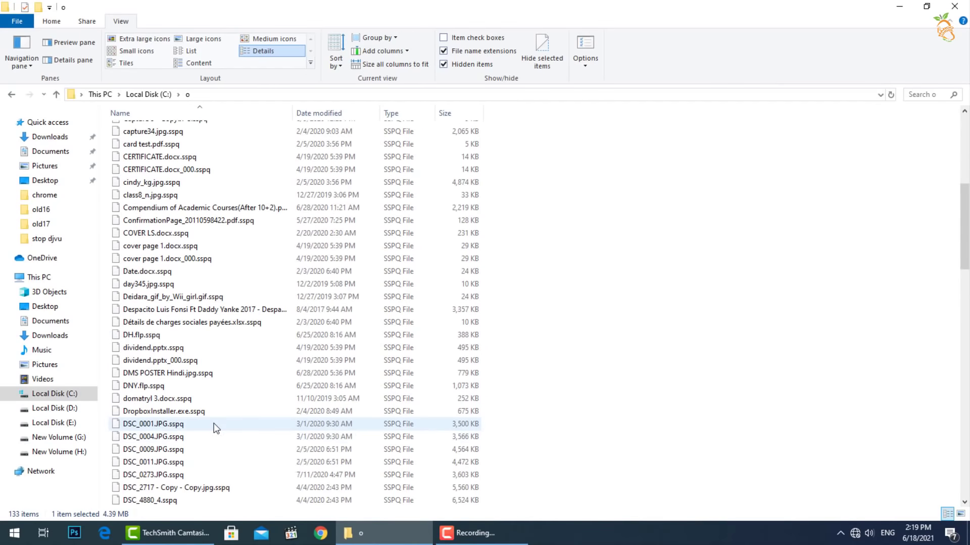
click(213, 423)
key(F2)
key(End)
key(Return)
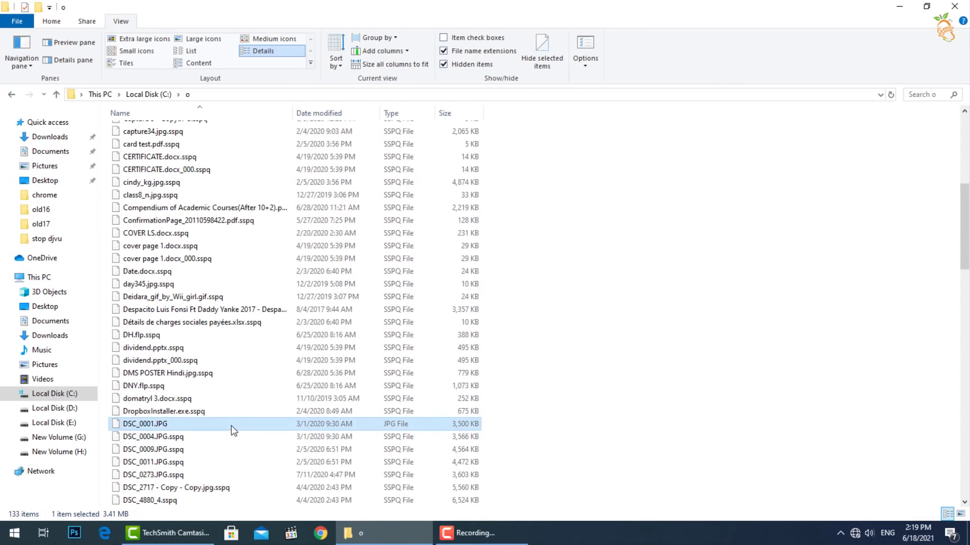
double_click(231, 425)
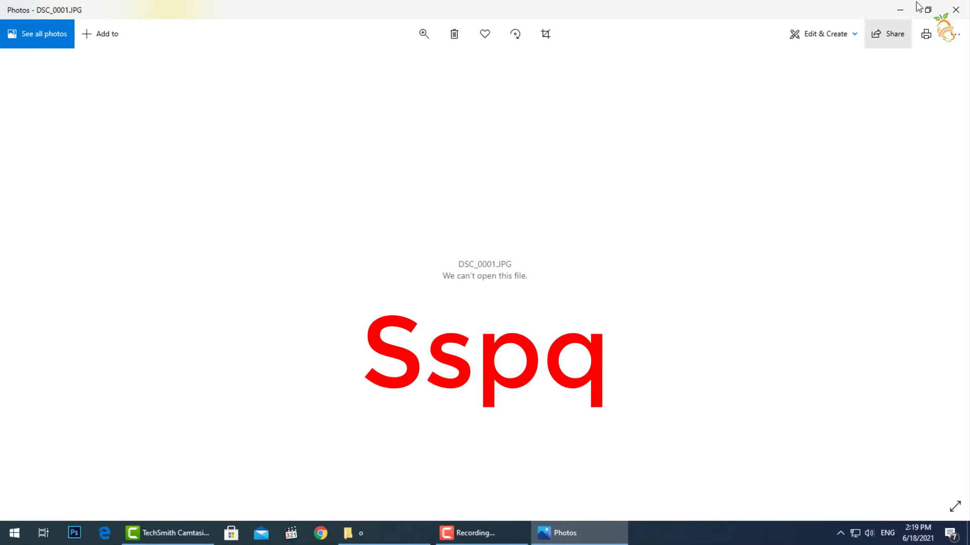
click(955, 9)
In Large icons view, strip .sspq from sertifikat PT unitama.pdf and open the PDF.
click(204, 38)
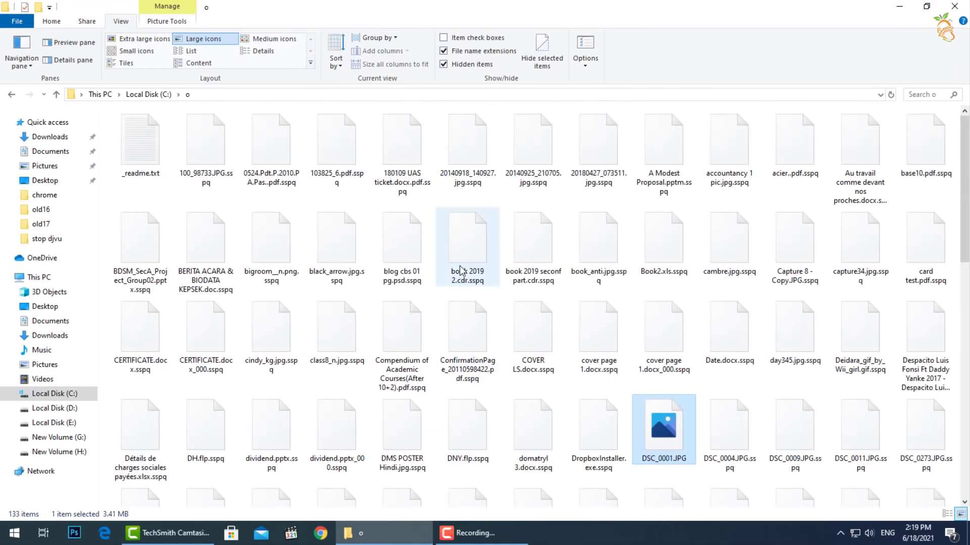
scroll(465, 384, down, 8)
click(157, 419)
key(F2)
key(End)
key(BackSpace)
key(BackSpace)
key(BackSpace)
key(BackSpace)
key(BackSpace)
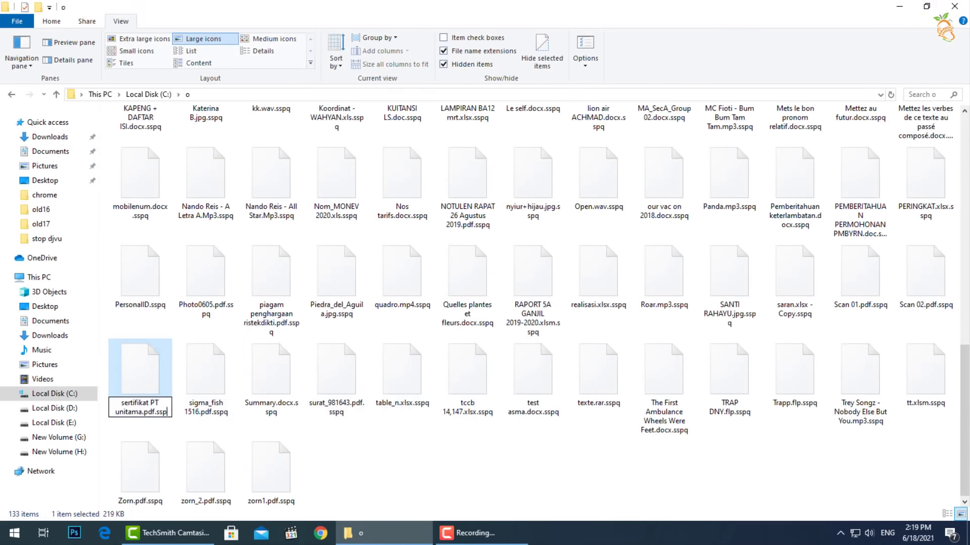
key(Return)
key(Return)
key(Return)
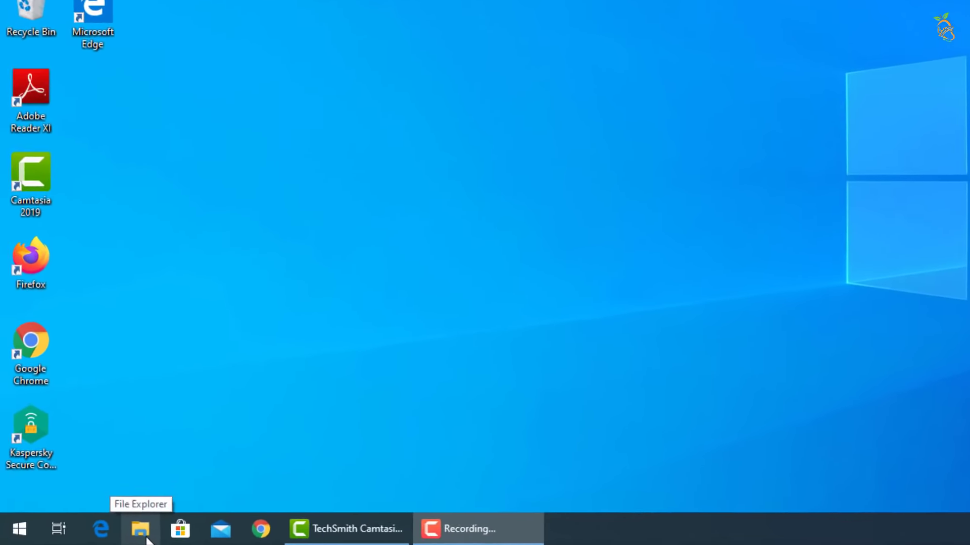
Launch msconfig from Run, tick Safe boot (Minimal) on the Boot tab and apply.
key(super+r)
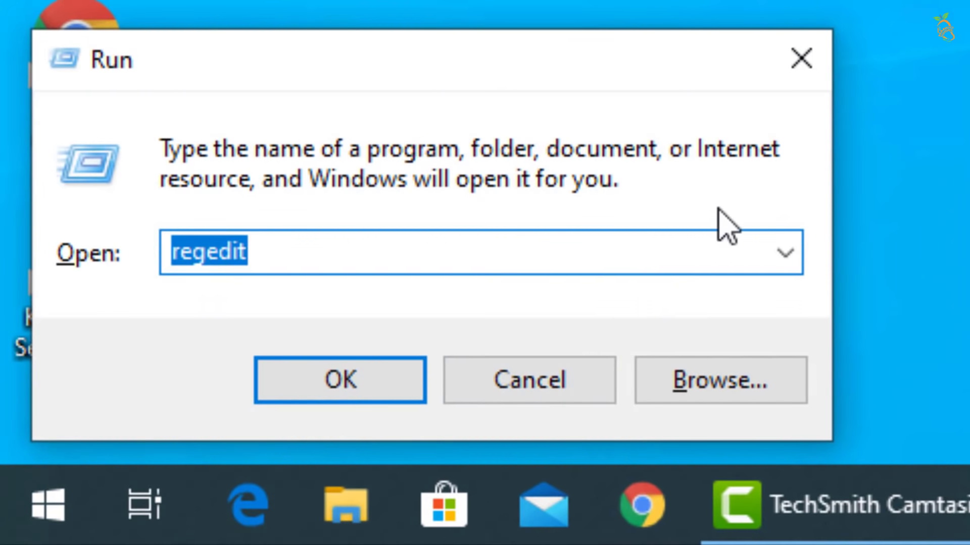
text(re)
key(BackSpace)
key(BackSpace)
text(msconi)
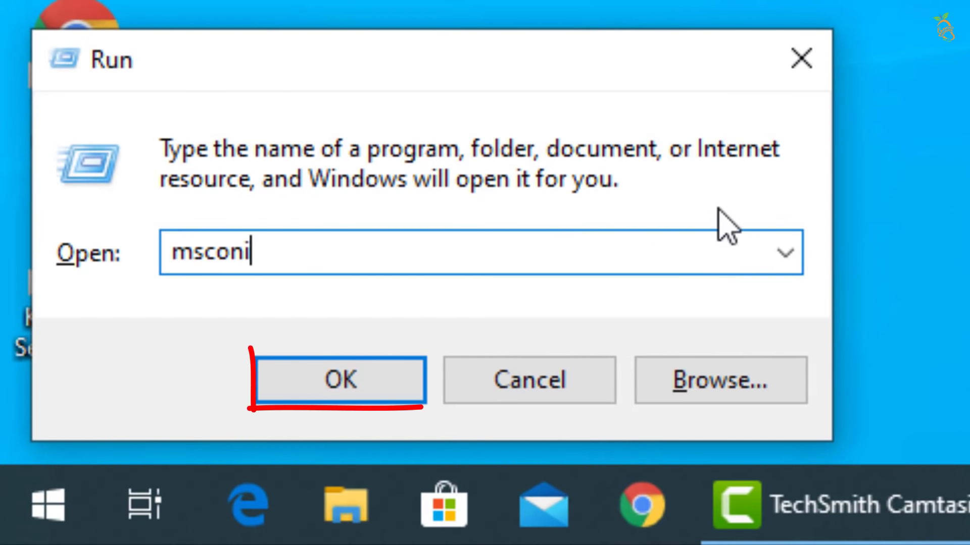
key(BackSpace)
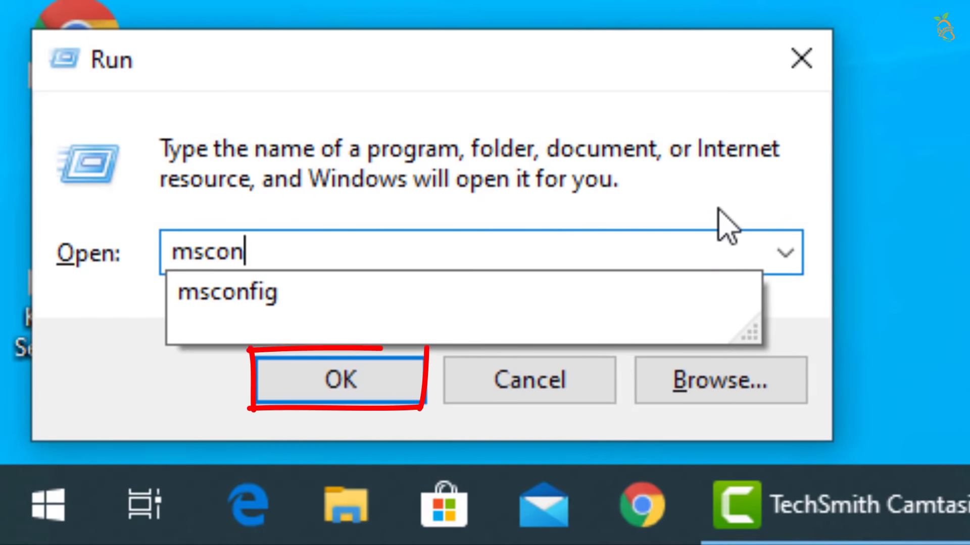
text(fig)
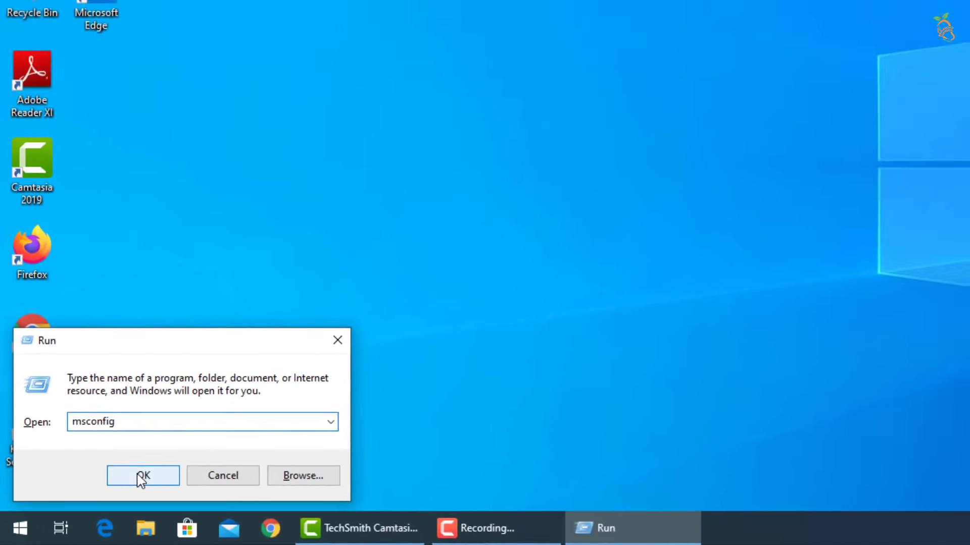
click(242, 428)
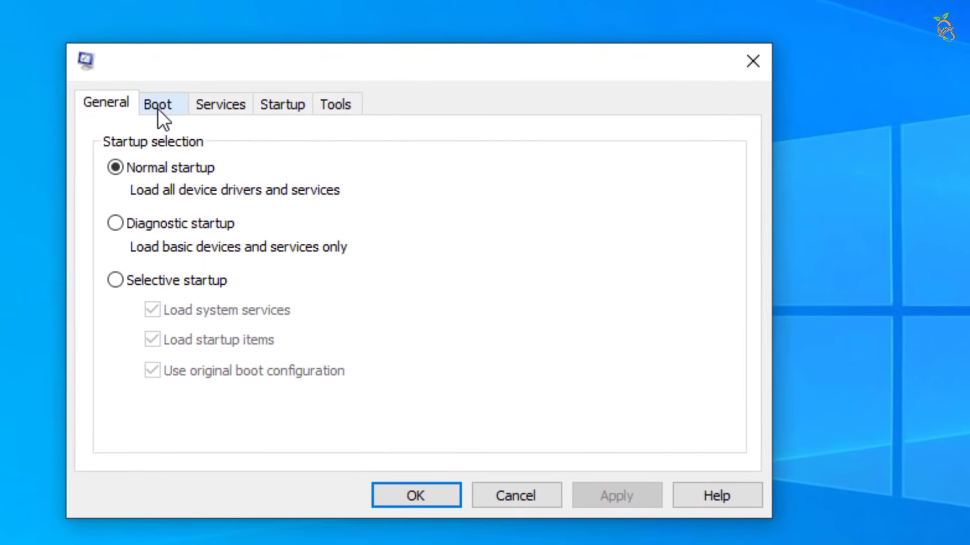
click(282, 146)
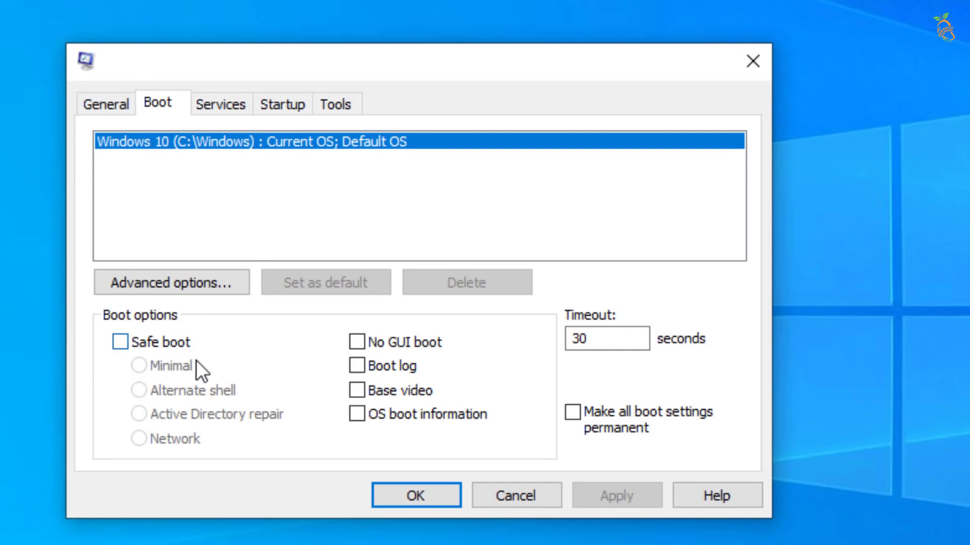
click(153, 342)
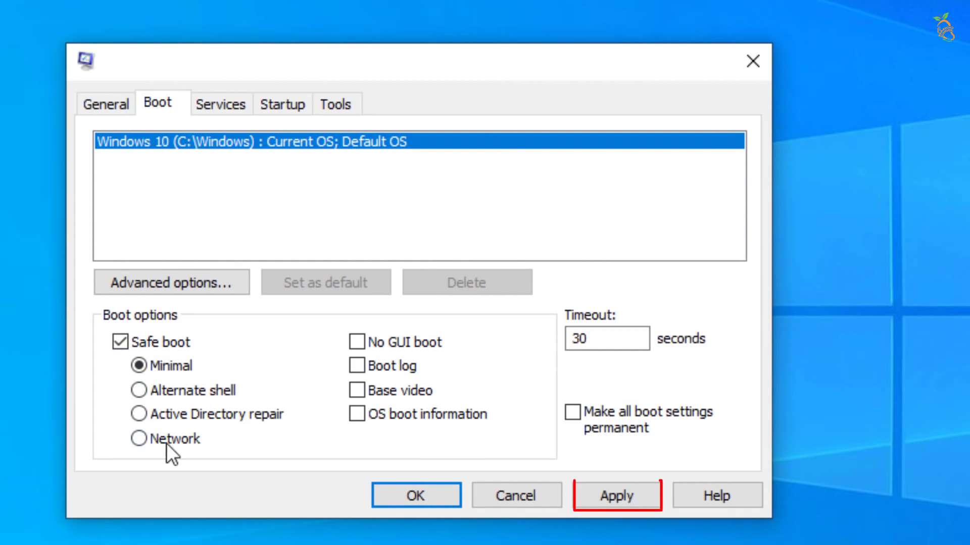
click(617, 496)
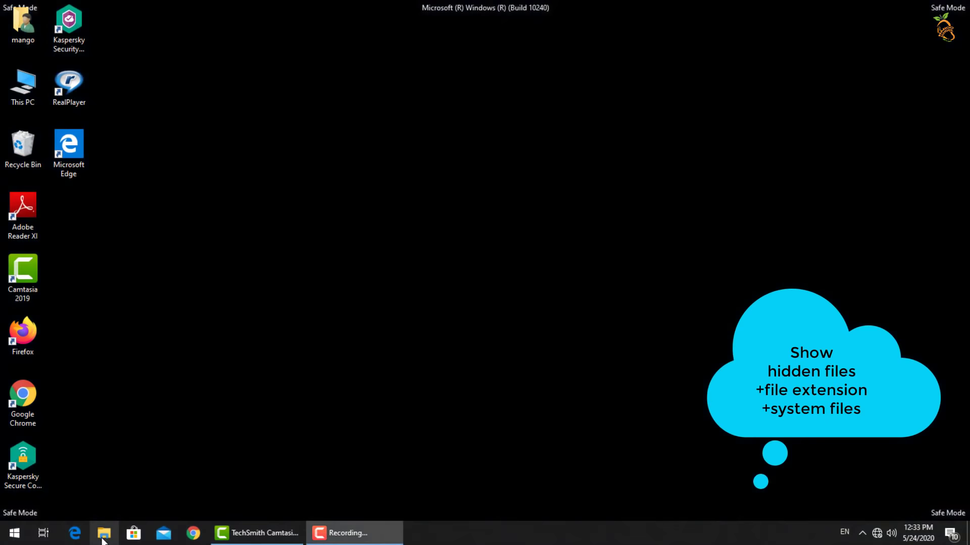
Open the Desktop folder in File Explorer and bring up Folder Options.
click(102, 537)
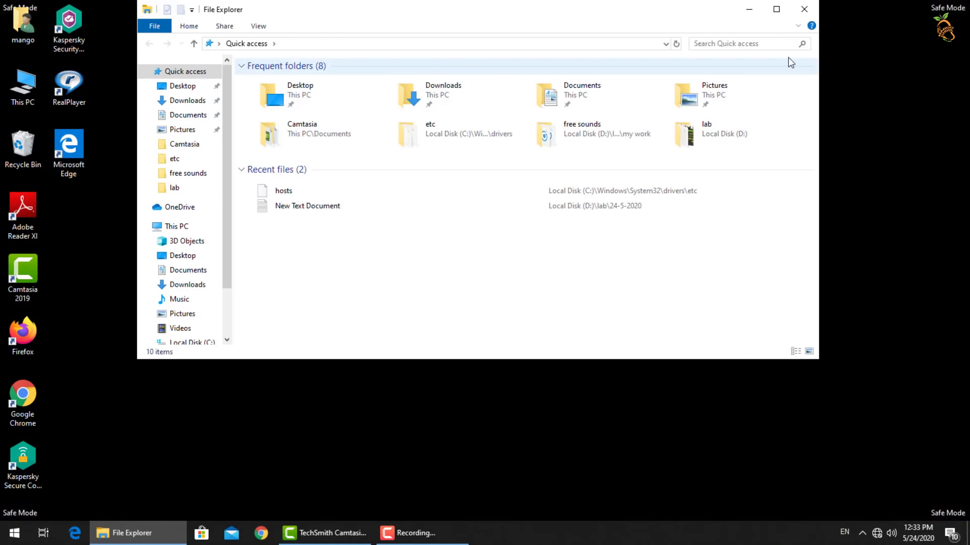
click(182, 86)
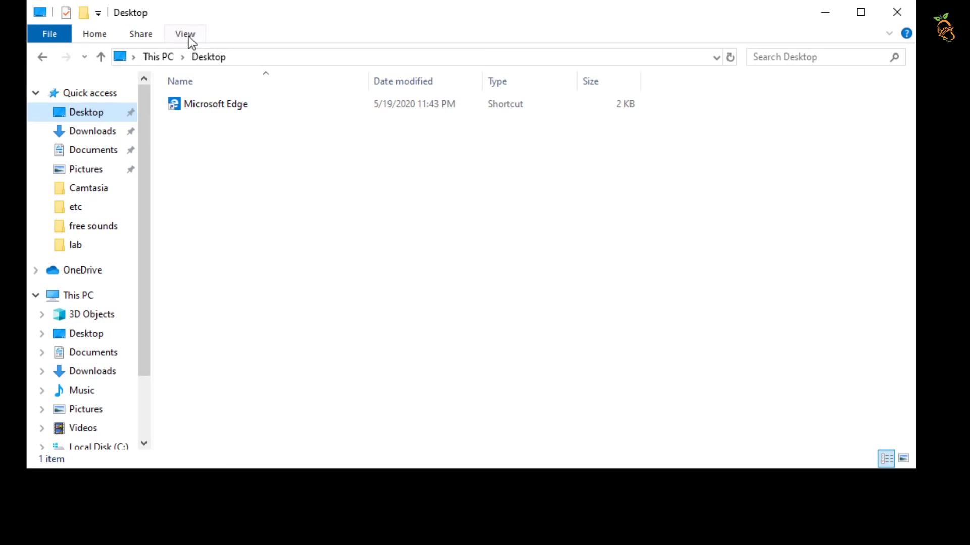
click(184, 34)
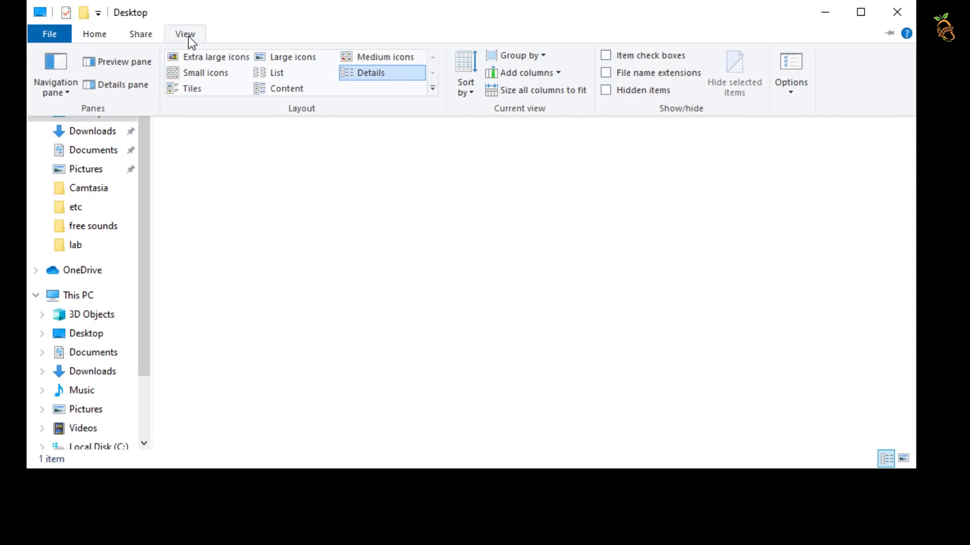
click(791, 90)
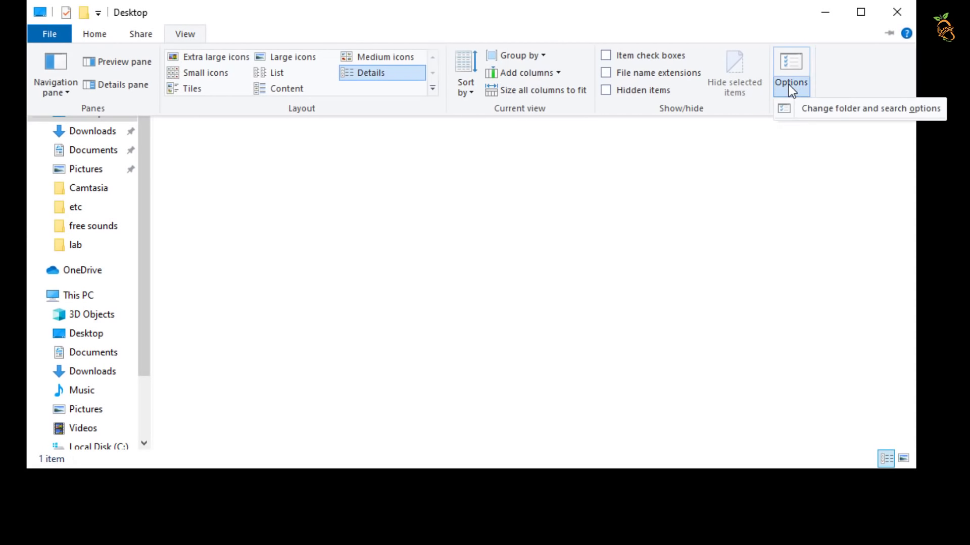
click(835, 113)
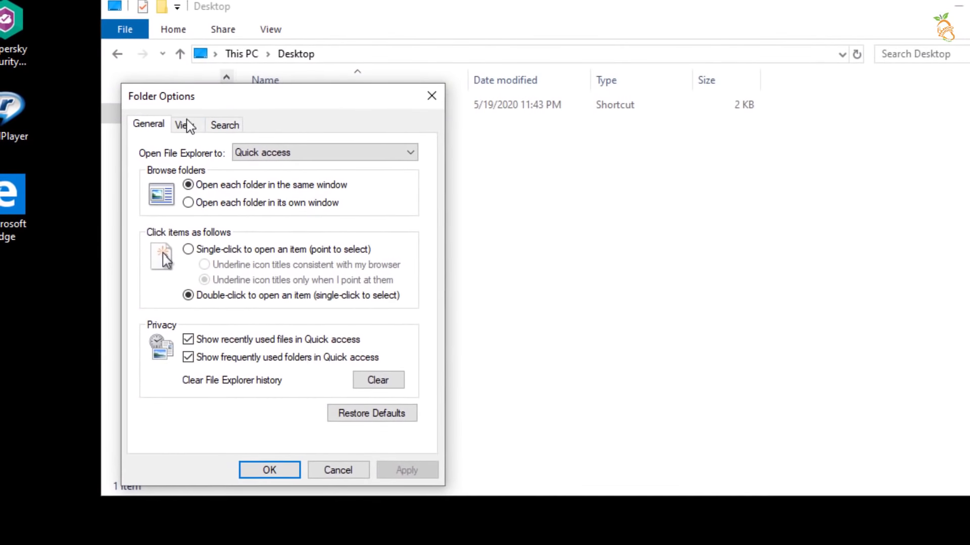
Show hidden files, file extensions and protected operating system files, then apply and close.
click(185, 127)
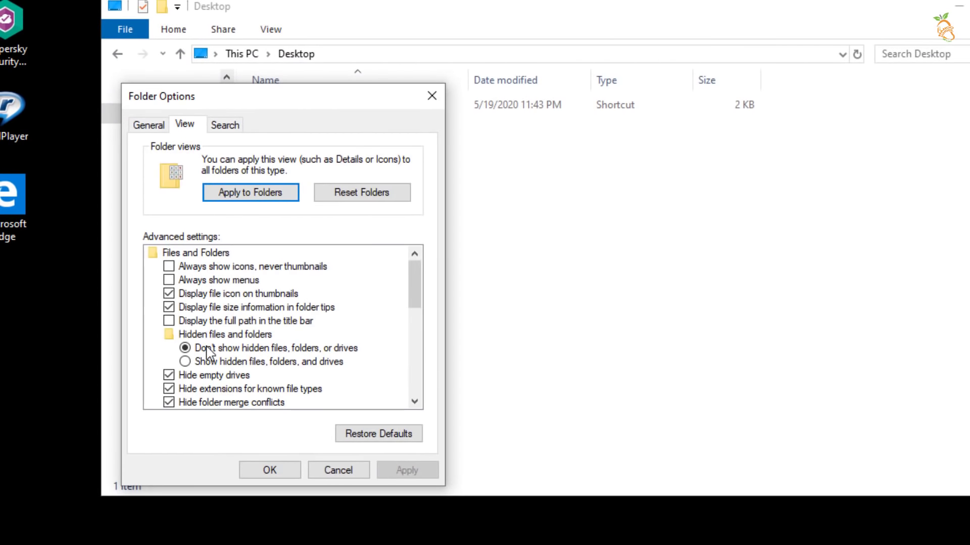
click(230, 362)
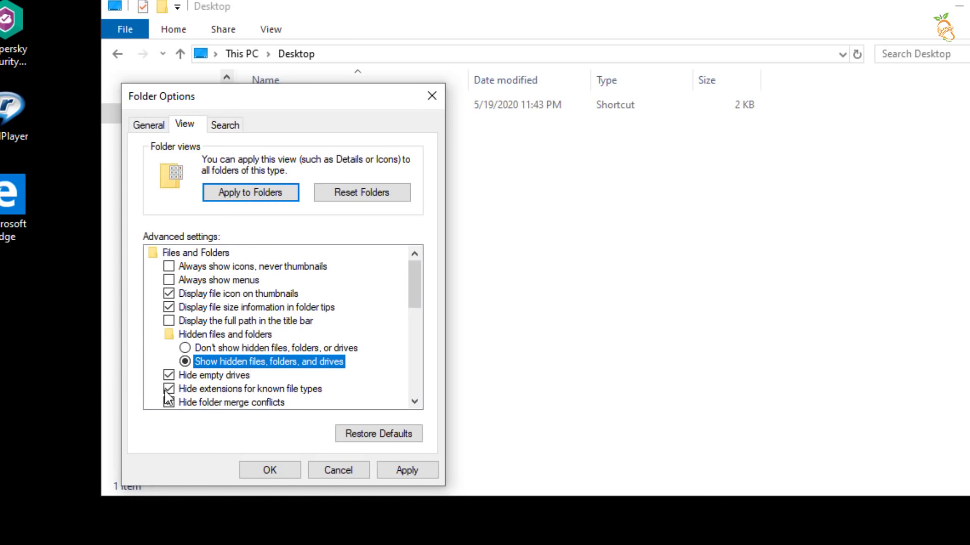
click(198, 390)
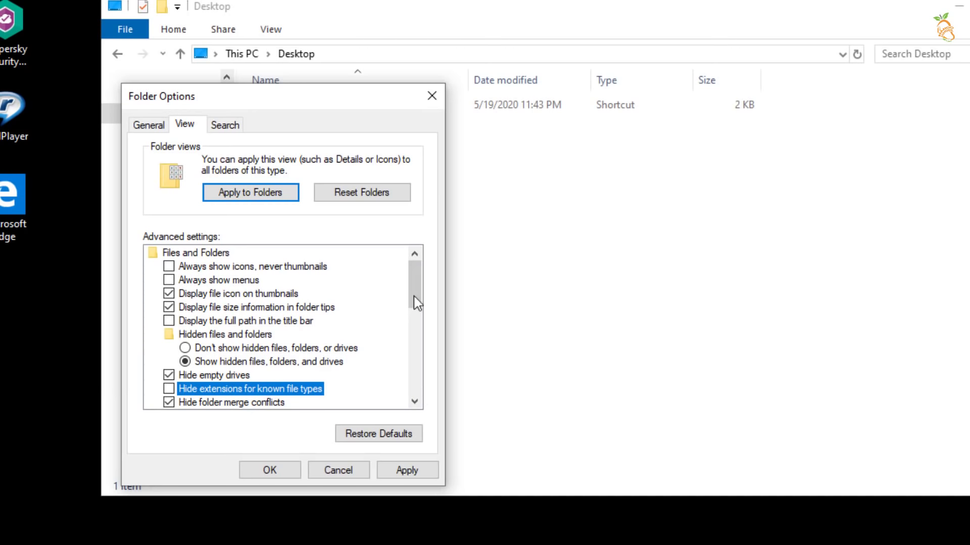
drag(415, 296, 415, 305)
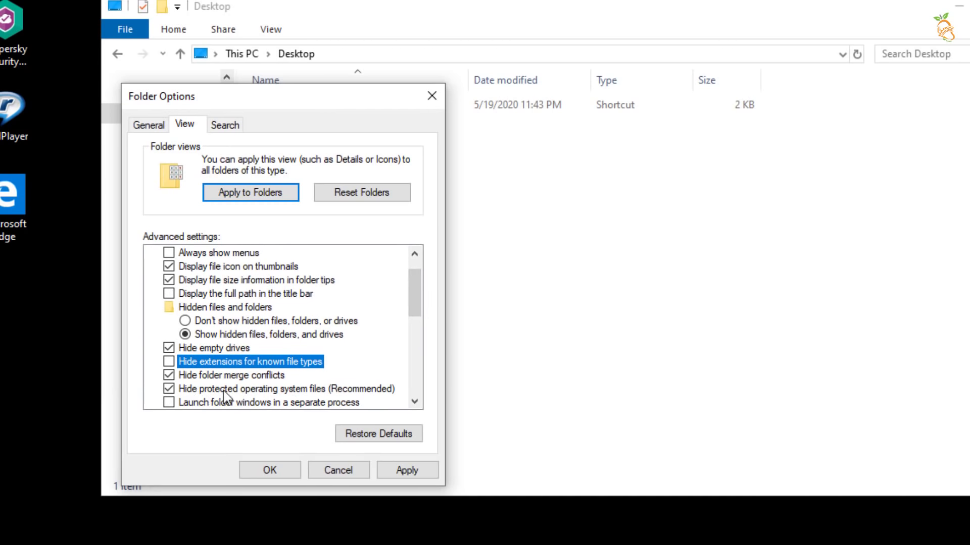
click(169, 389)
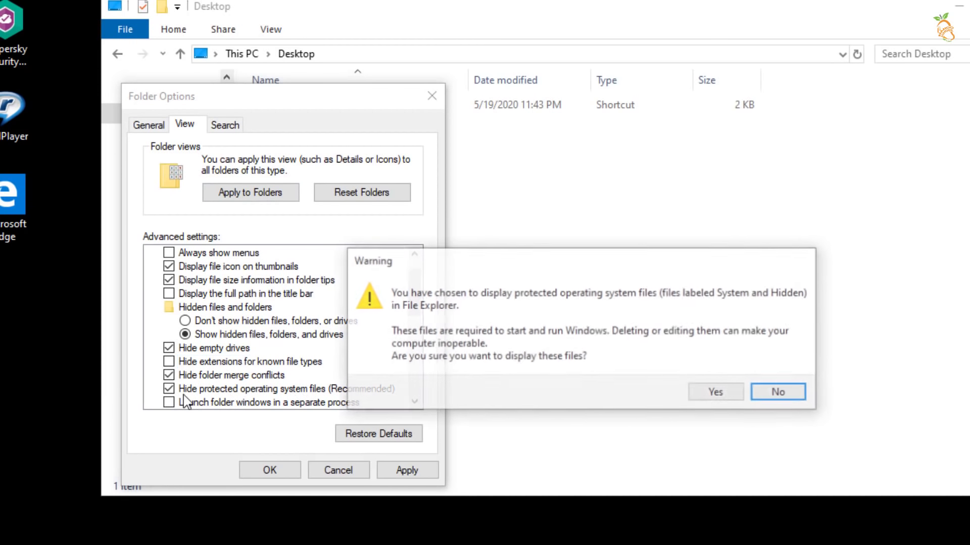
click(717, 393)
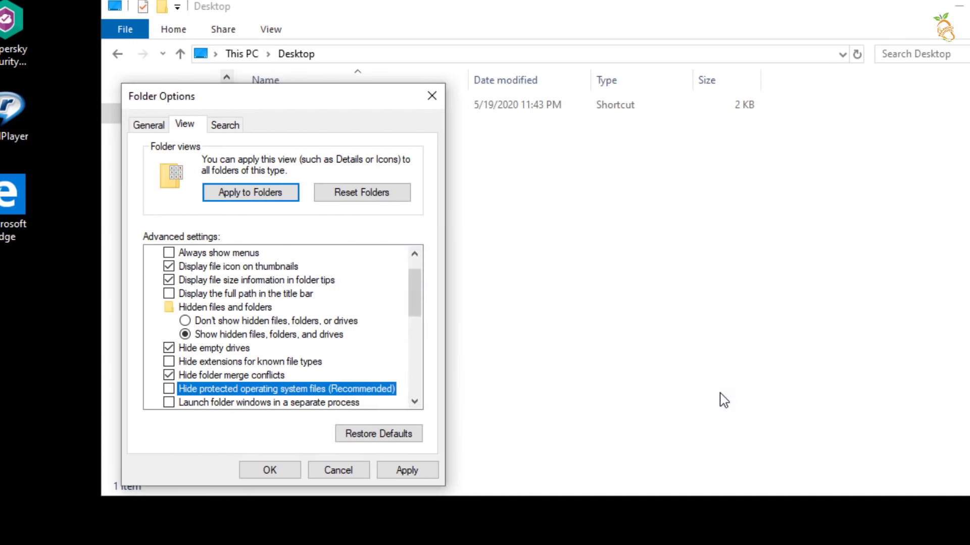
click(269, 470)
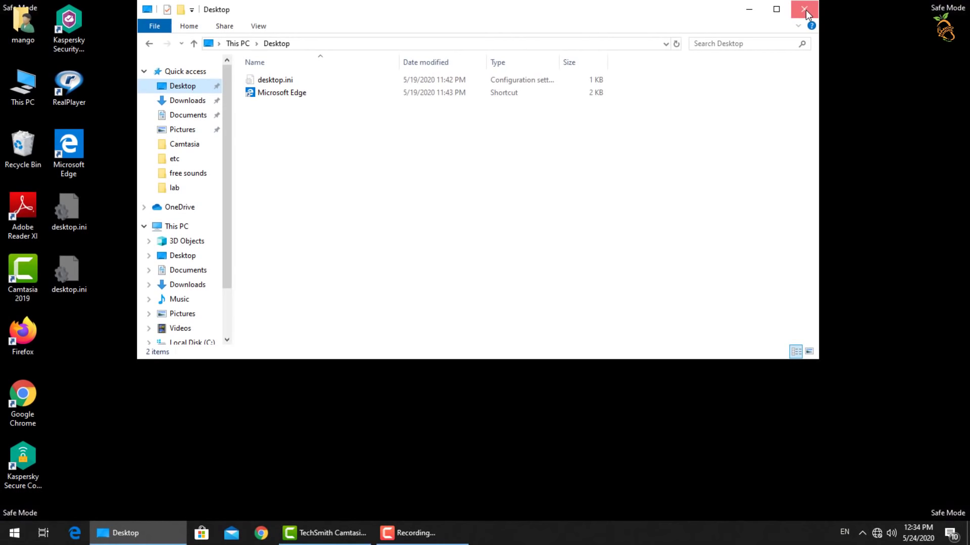
click(805, 10)
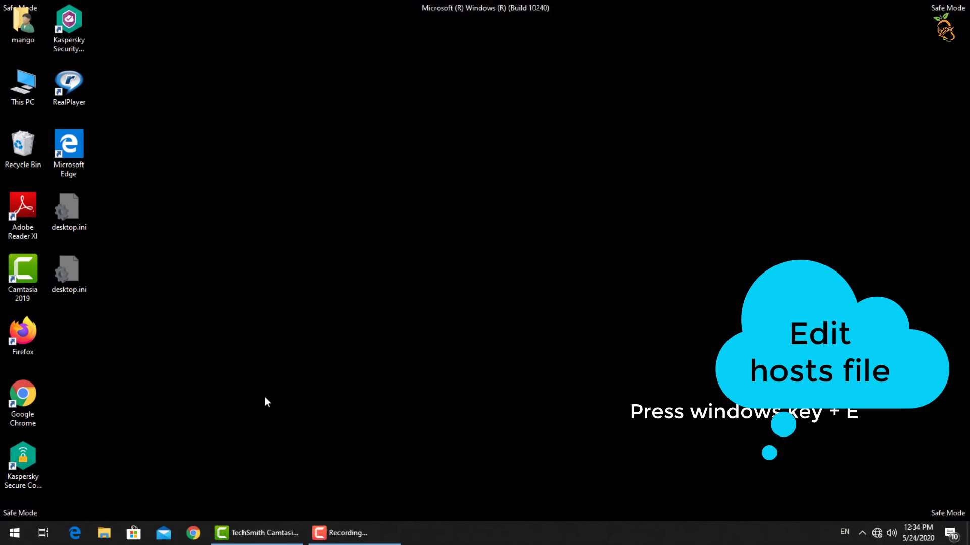
Browse to C:\Windows\System32\drivers\etc and select the hosts file.
key(super+e)
click(192, 275)
double_click(282, 233)
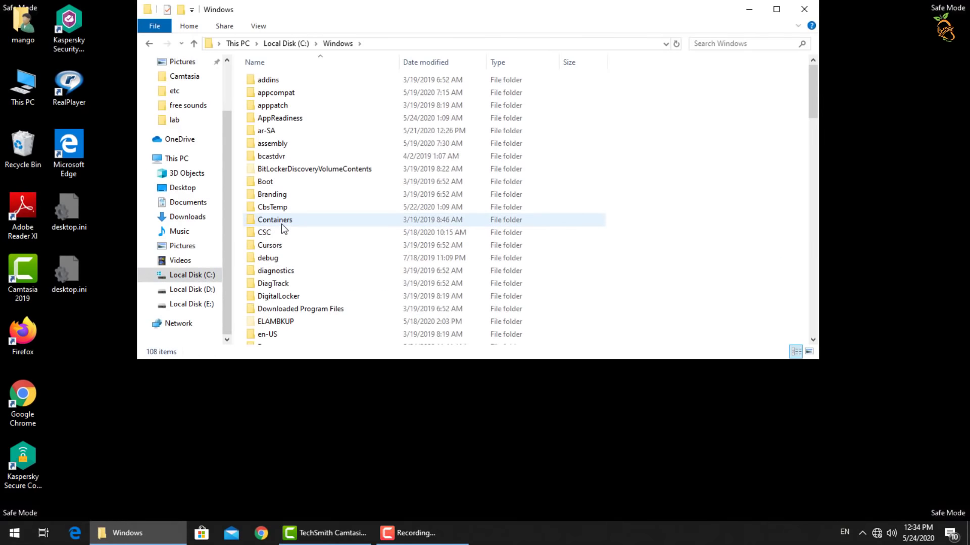
scroll(283, 243, down, 15)
scroll(283, 255, down, 3)
double_click(280, 250)
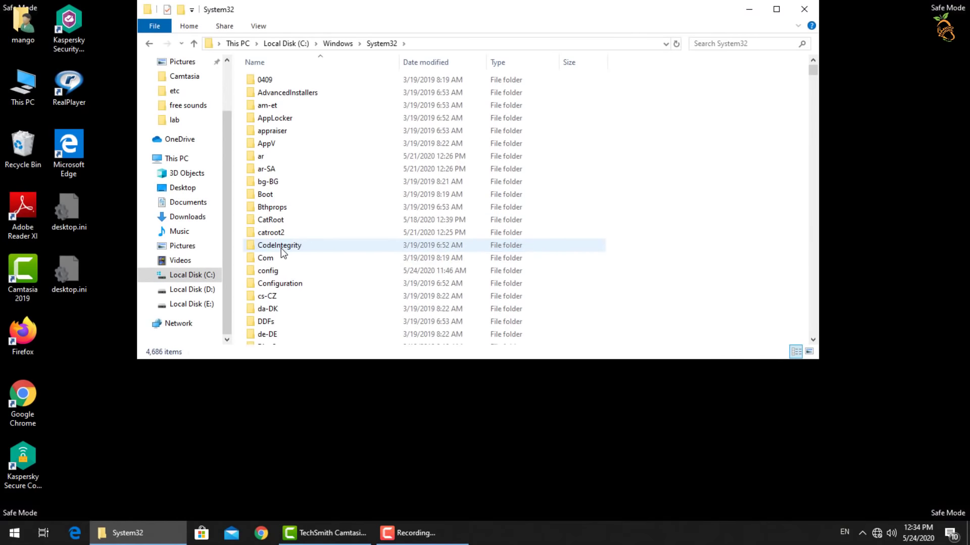
scroll(280, 247, down, 3)
double_click(280, 275)
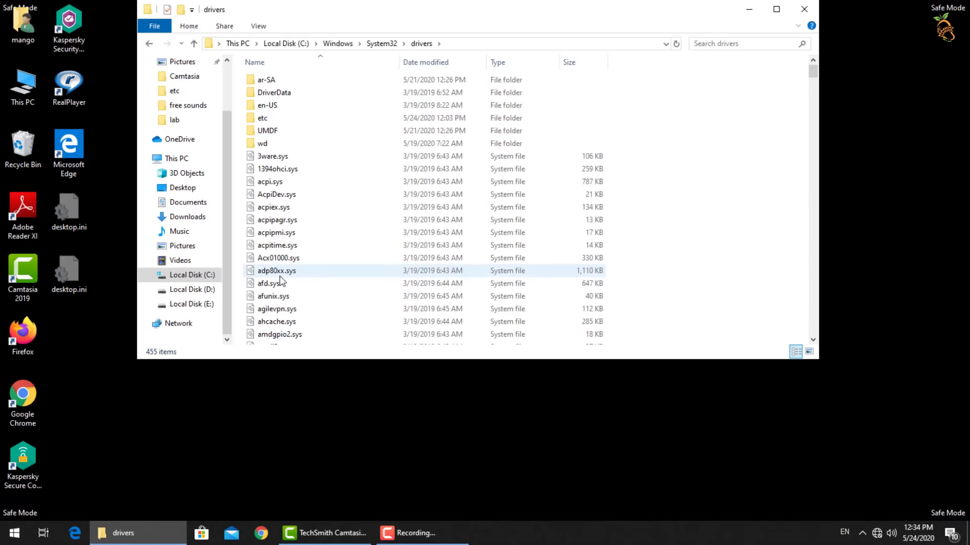
double_click(272, 118)
click(267, 81)
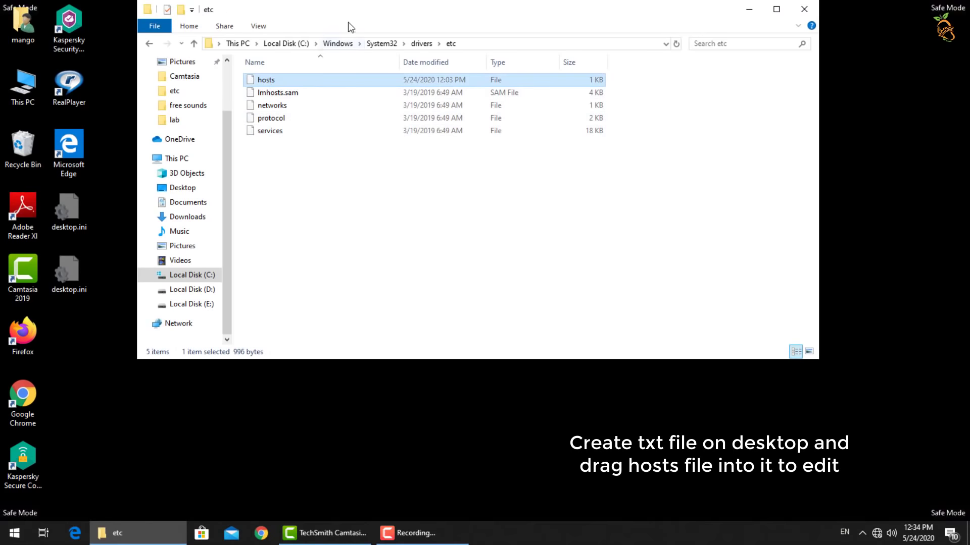
drag(347, 23, 548, 32)
Create a New Text Document on the desktop and use its Notepad to open hosts.
right_click(245, 262)
mouse_move(283, 390)
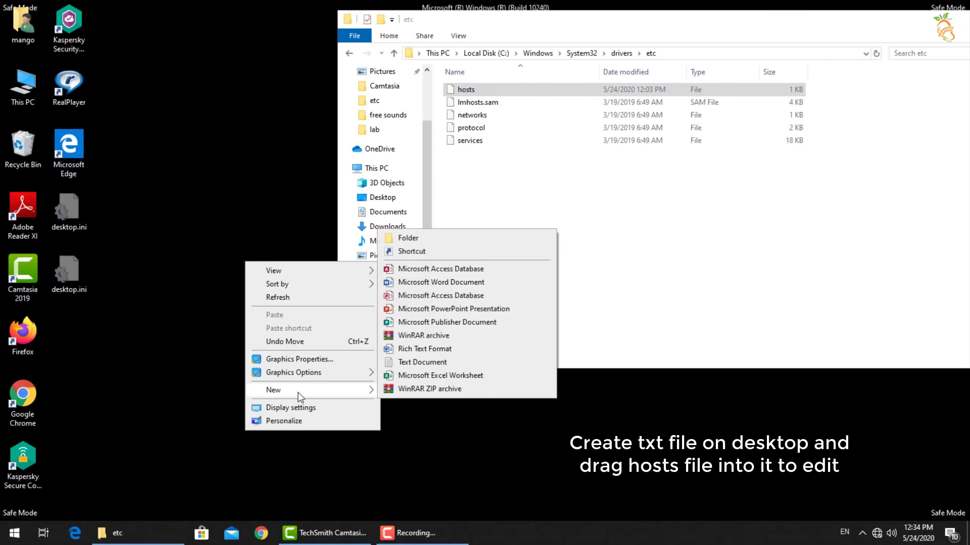
click(406, 362)
key(Return)
double_click(258, 291)
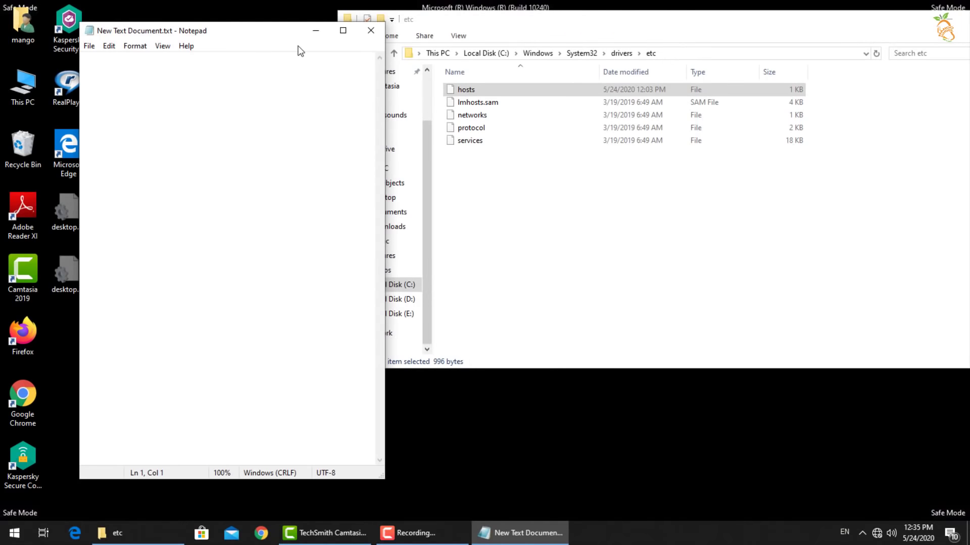
click(468, 90)
drag(266, 186, 267, 187)
Delete the six easeus 127.0.0.1 lines from hosts and save it.
drag(342, 218, 596, 230)
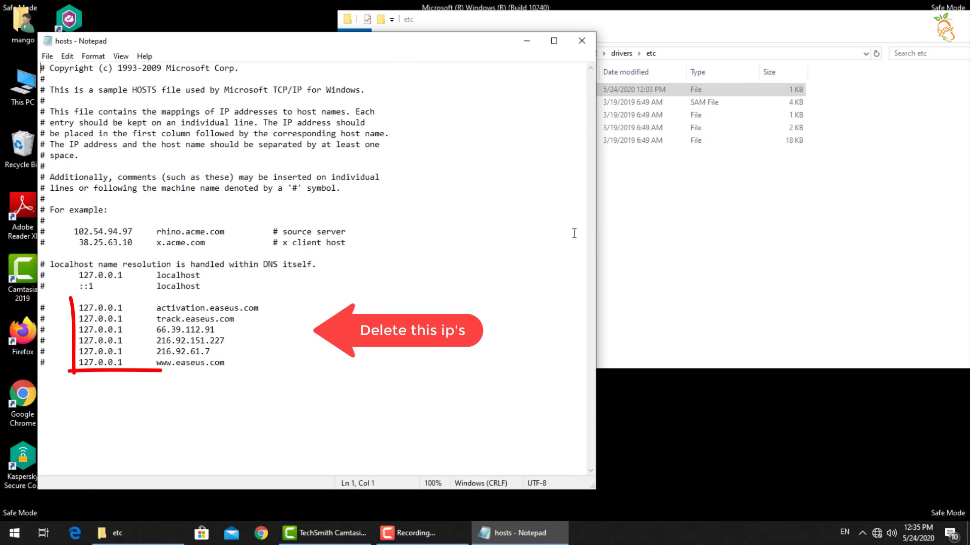
drag(40, 307, 263, 362)
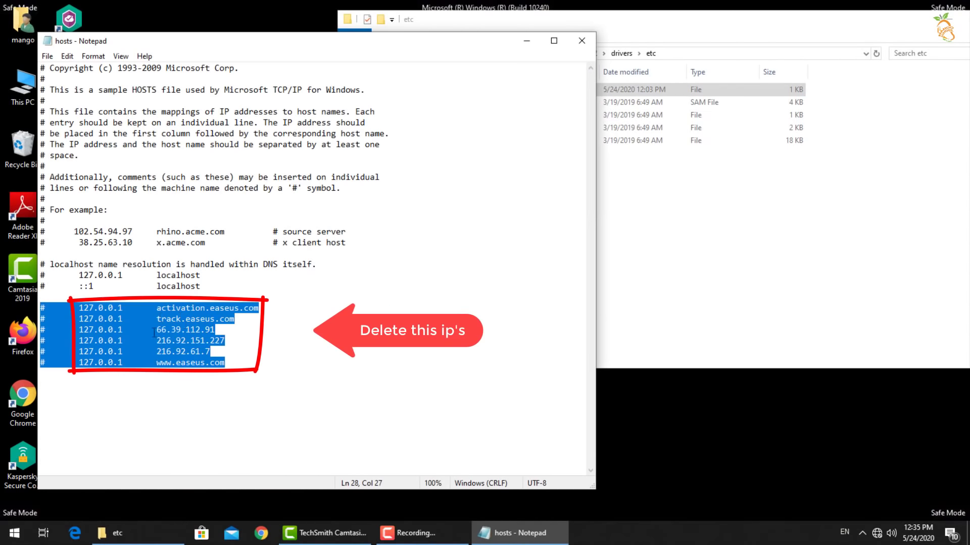
key(Delete)
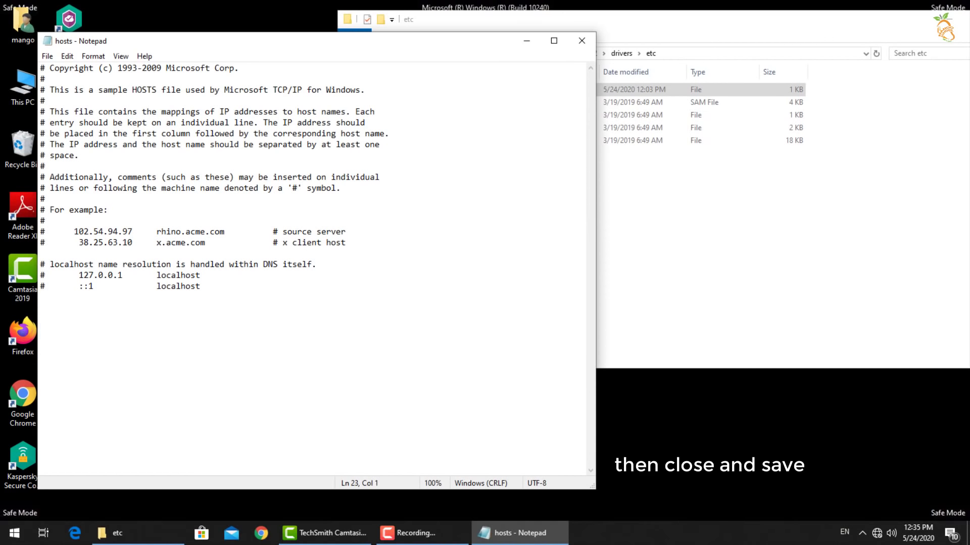
click(581, 43)
click(440, 270)
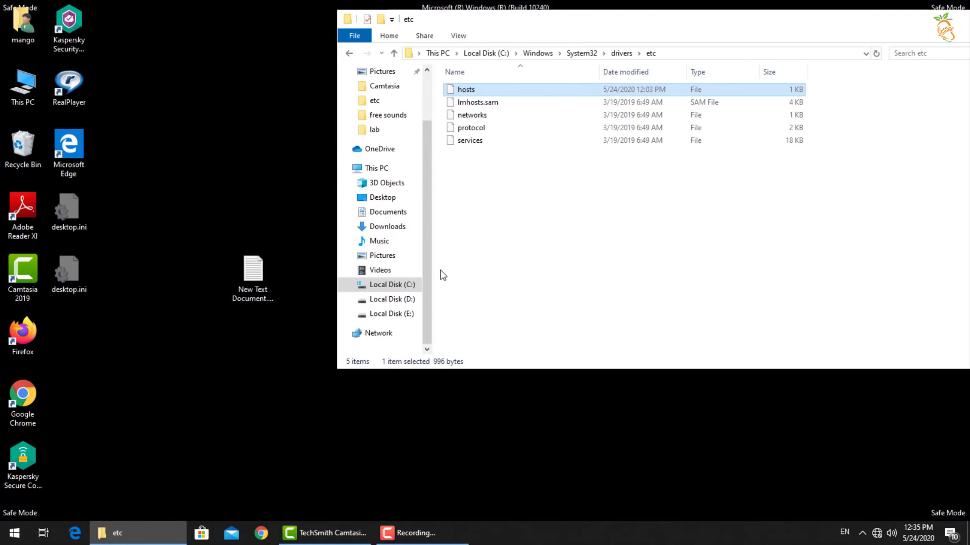
Reopen hosts in Notepad to verify the edit, then delete New Text Document.
right_click(466, 90)
click(498, 96)
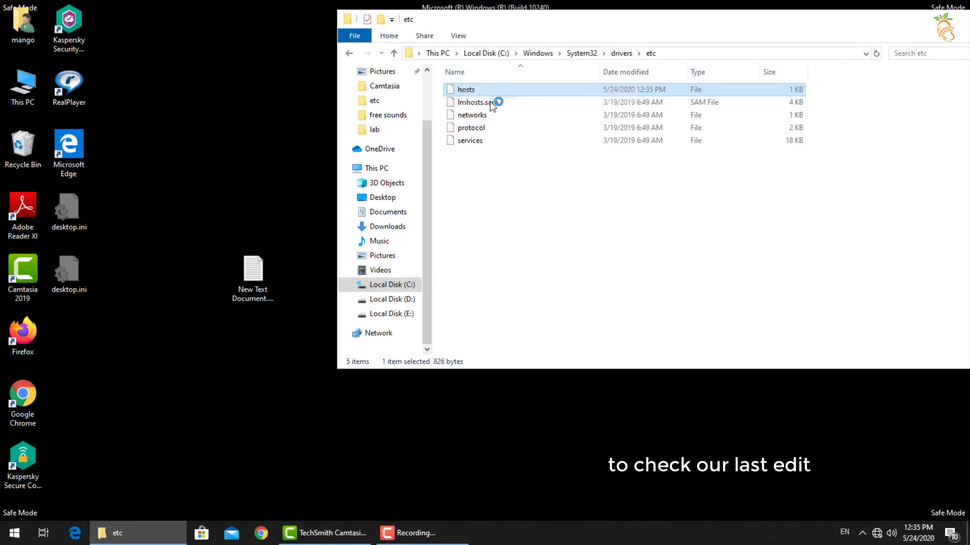
click(439, 306)
click(523, 424)
click(581, 43)
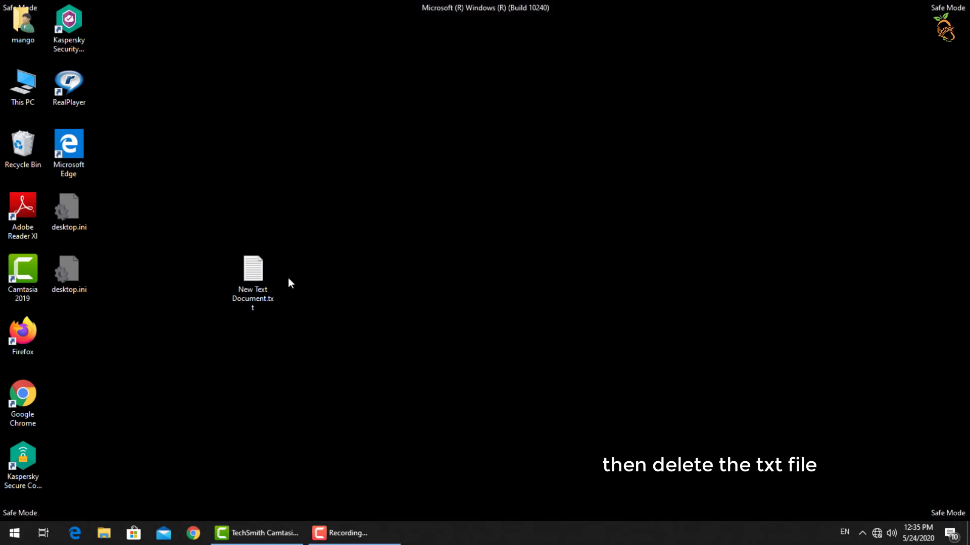
drag(255, 272, 19, 146)
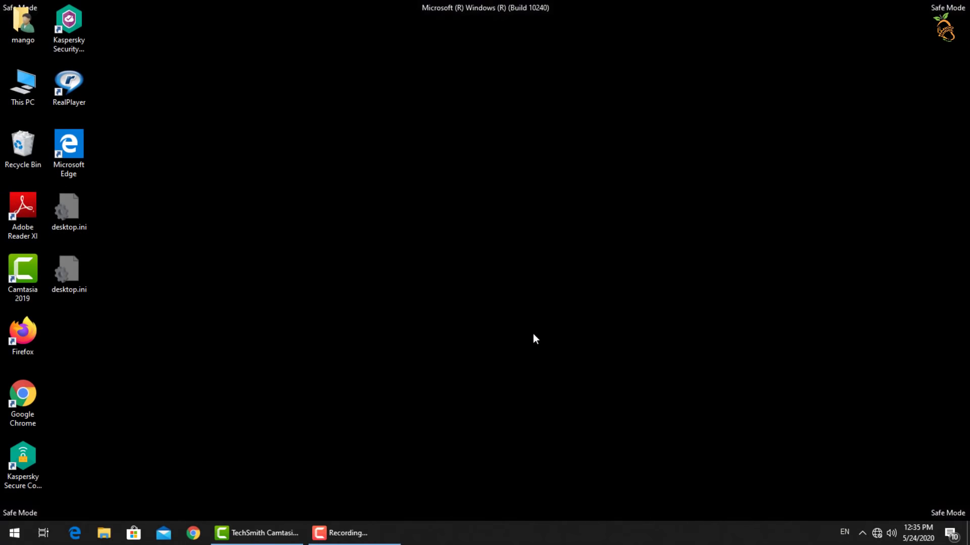
Browse to C:\ProgramData\Microsoft\Windows in File Explorer.
click(105, 533)
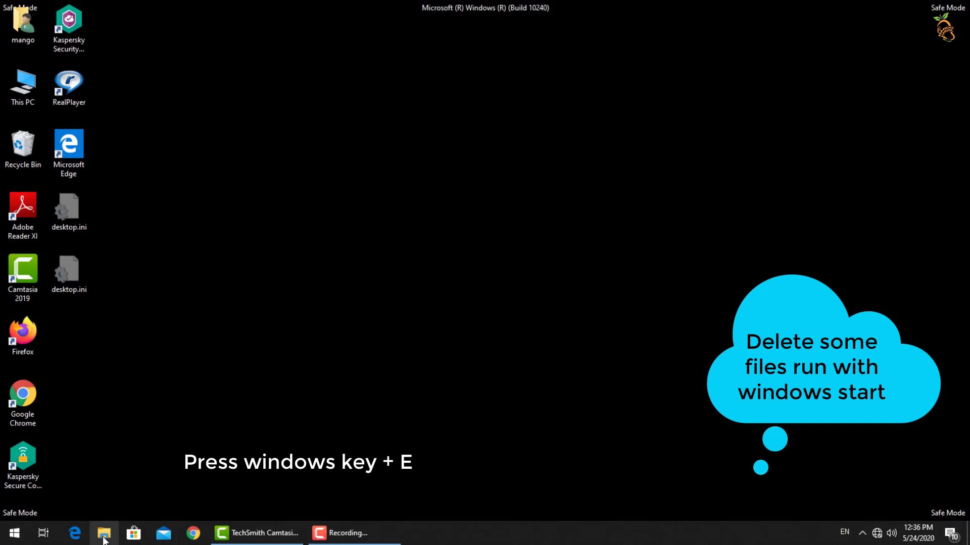
scroll(137, 190, down, 2)
click(110, 331)
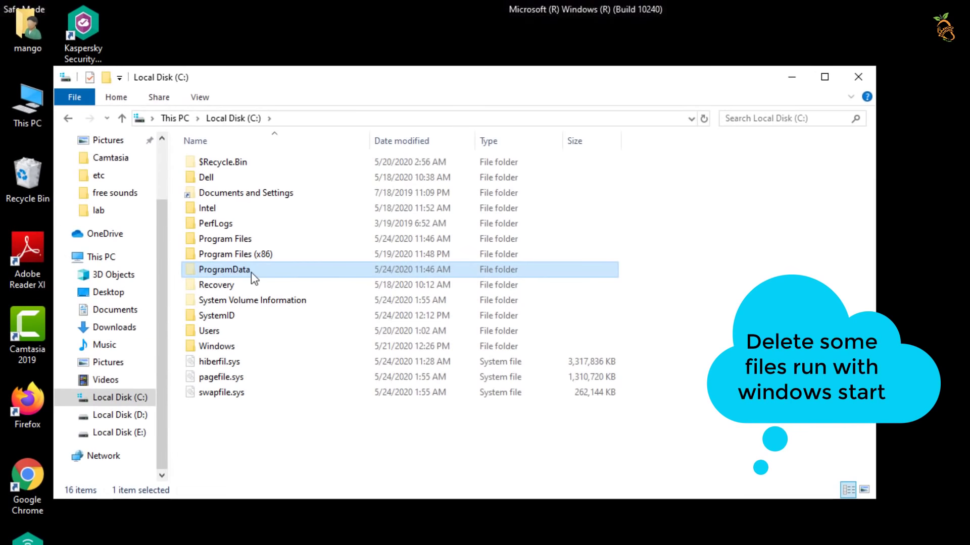
double_click(207, 225)
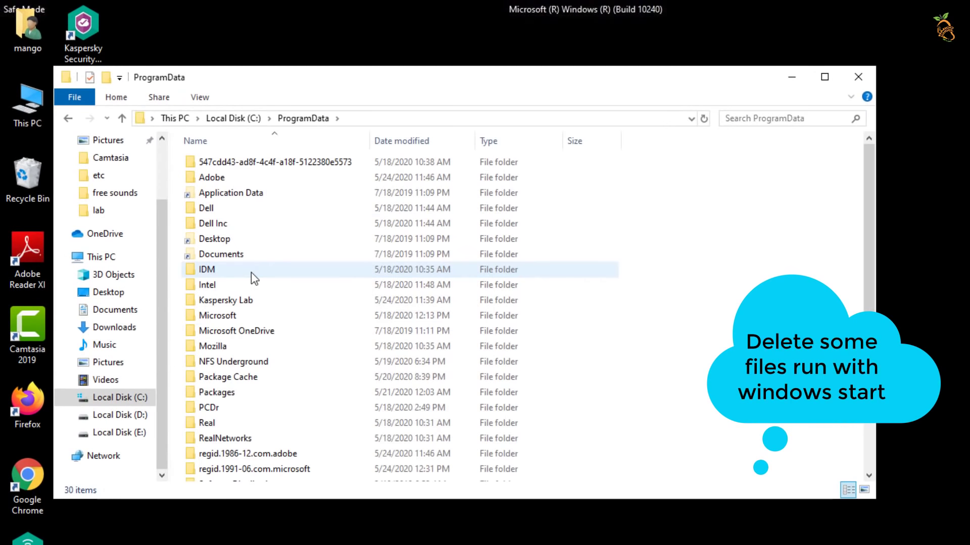
scroll(250, 272, down, 3)
double_click(233, 183)
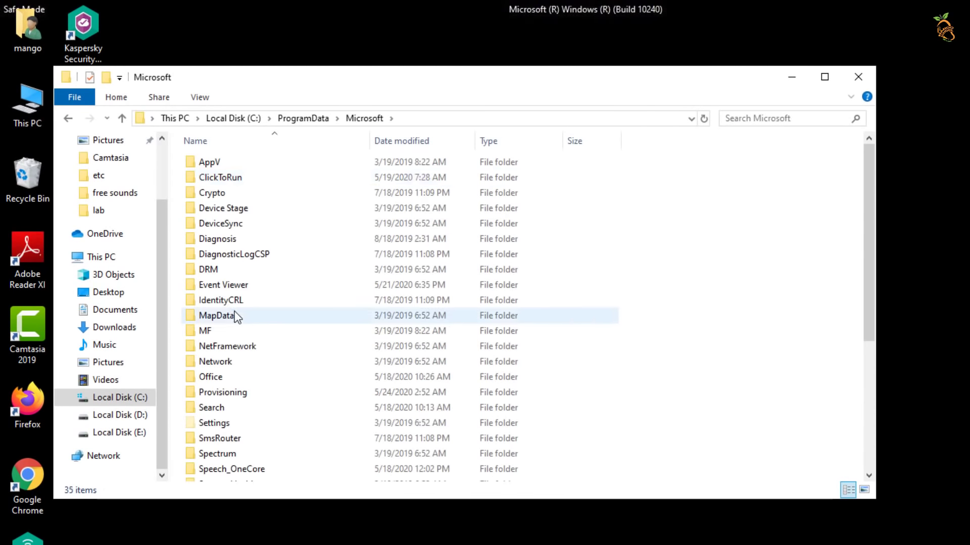
scroll(236, 317, down, 4)
double_click(217, 380)
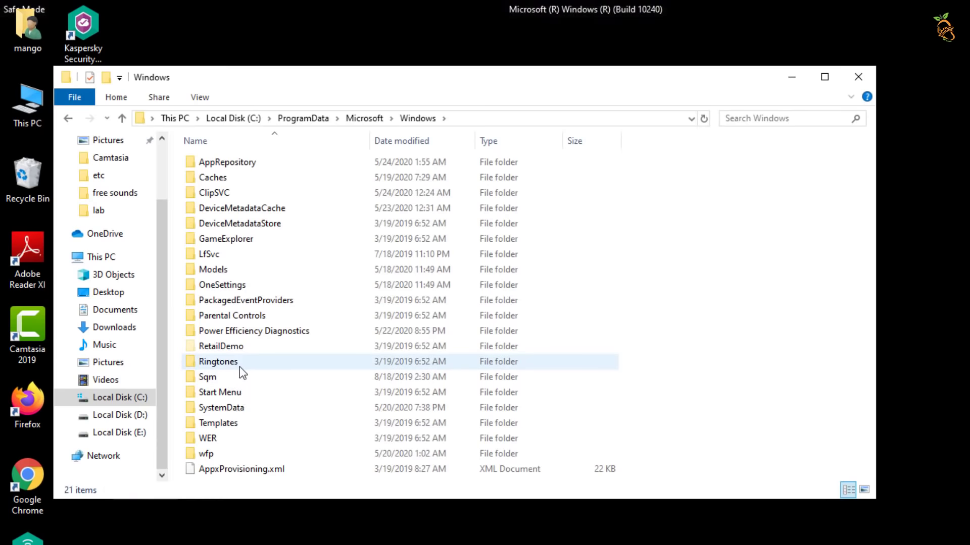
In Start Menu\Programs\Startup, delete tappi.loc and xman6.exe.
double_click(228, 392)
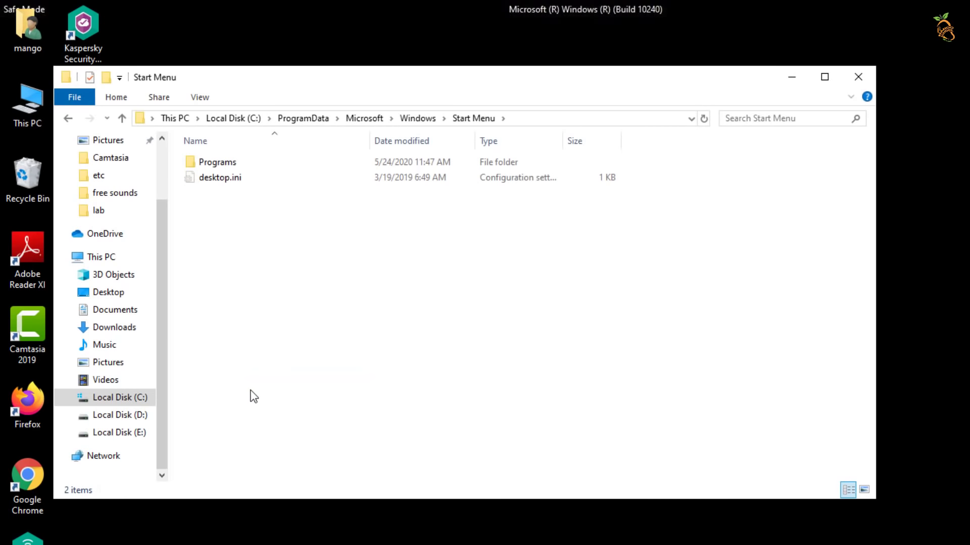
double_click(235, 164)
double_click(233, 298)
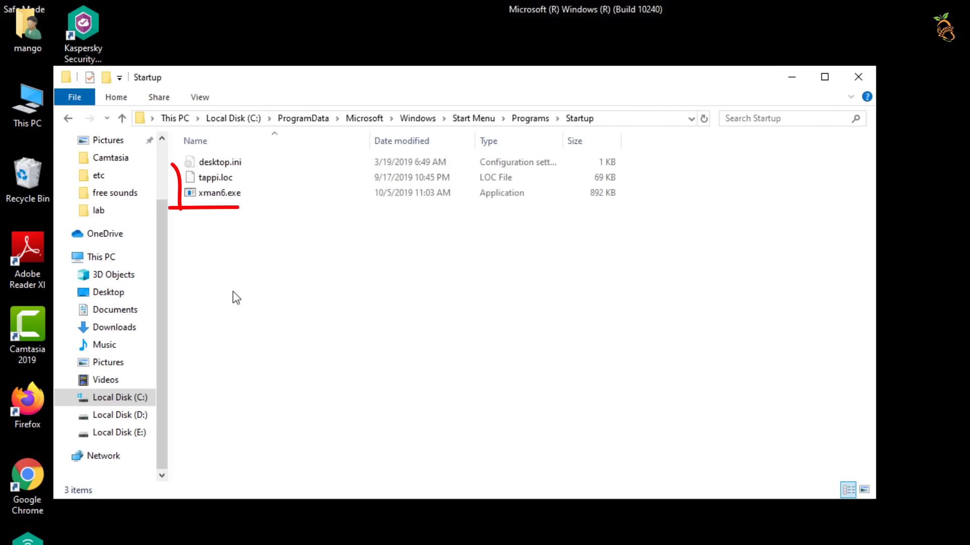
drag(177, 173, 201, 211)
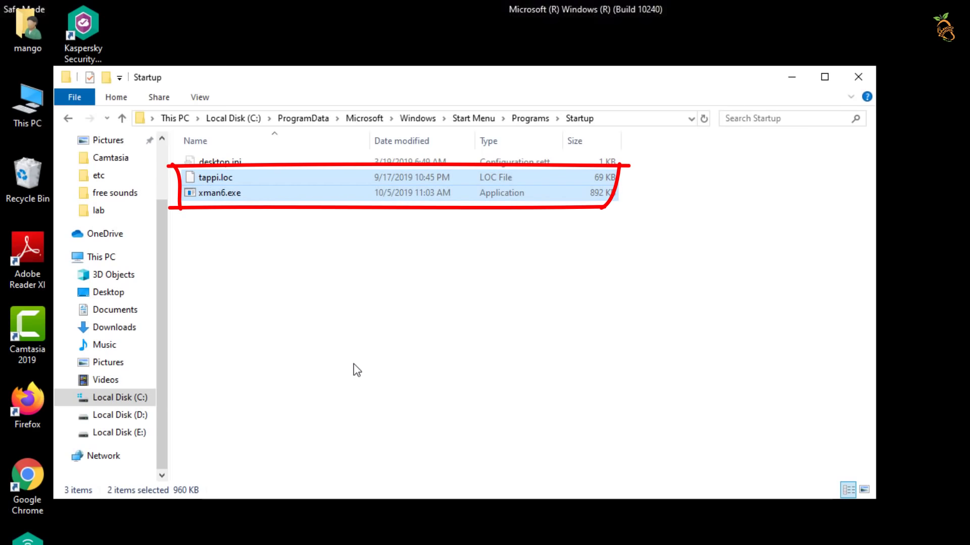
key(Delete)
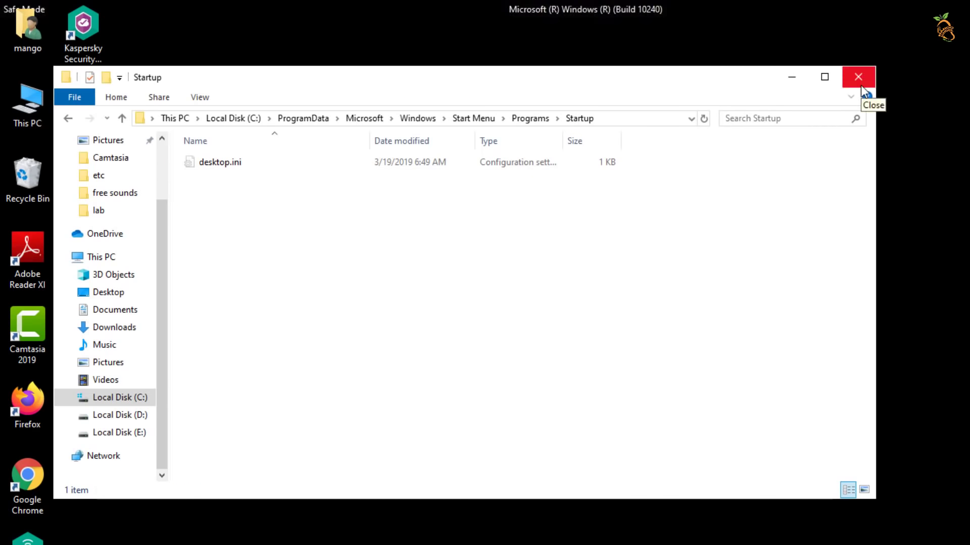
Navigate to the user's AppData\Roaming\Microsoft\Windows\Start Menu\Programs\Startup folder.
click(124, 397)
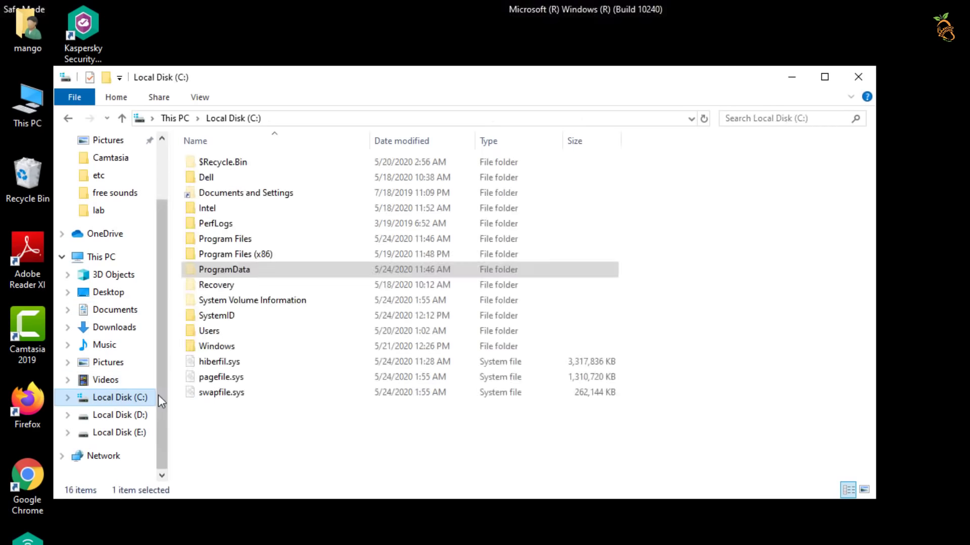
double_click(216, 331)
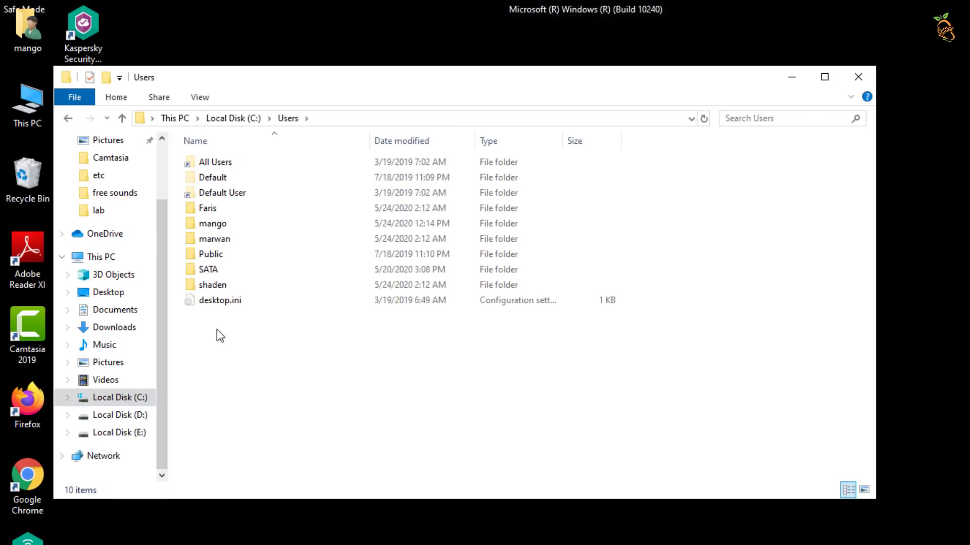
double_click(230, 228)
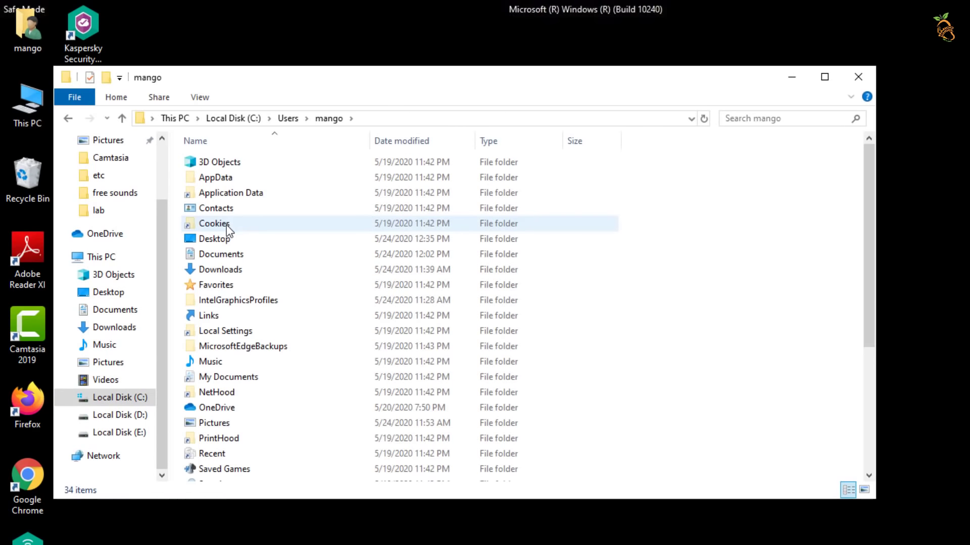
double_click(194, 180)
double_click(229, 194)
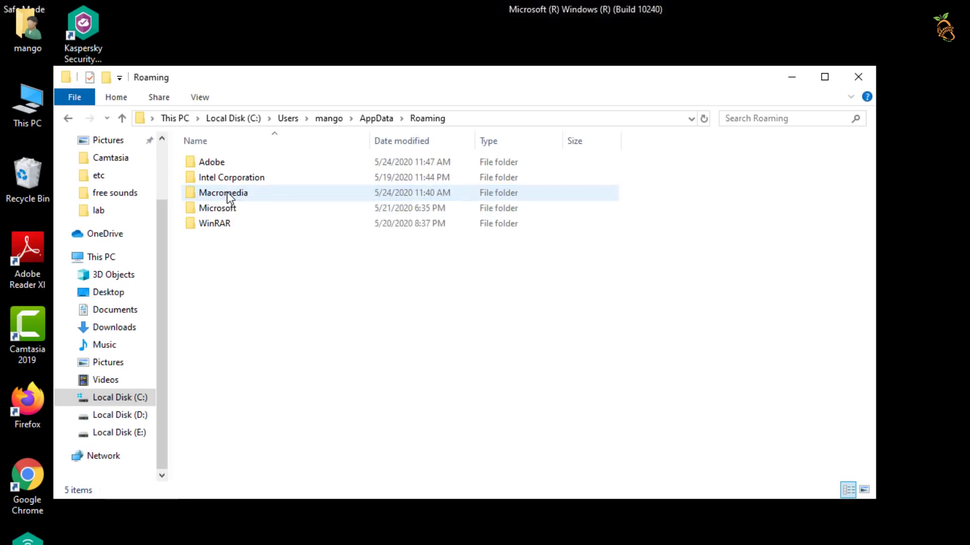
double_click(234, 210)
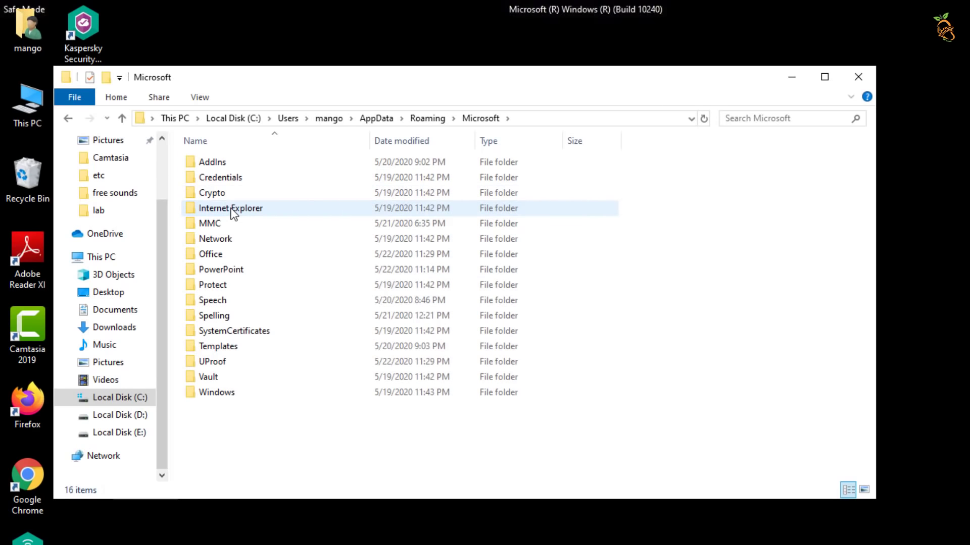
double_click(217, 393)
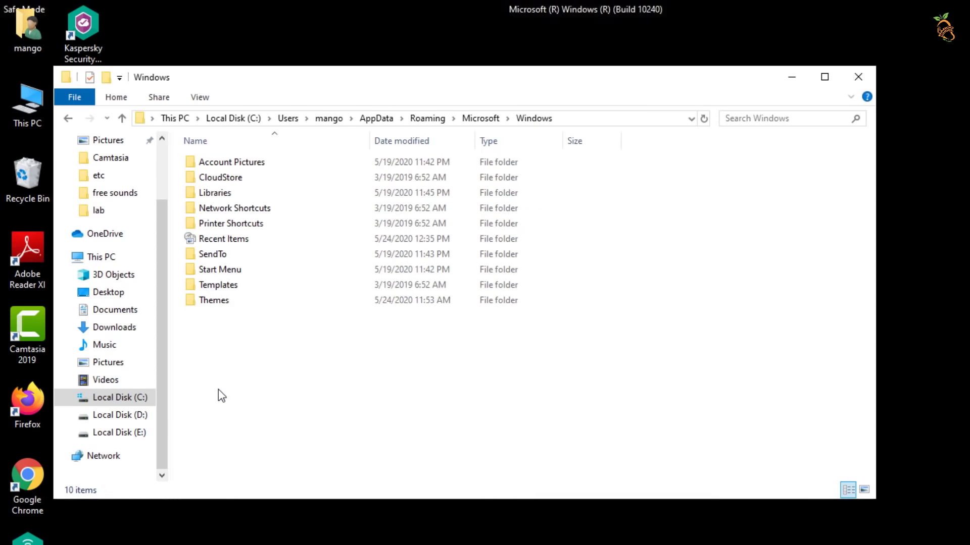
double_click(267, 275)
double_click(226, 165)
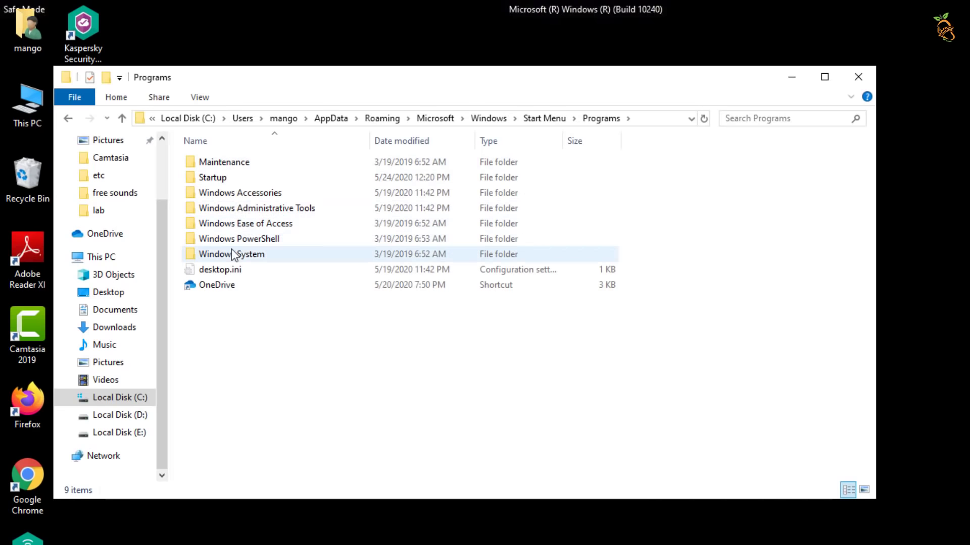
double_click(212, 177)
Delete 543654ttgd.exe, delself.bat, encrypt.pdb and rdpclip.exe from Startup.
click(230, 177)
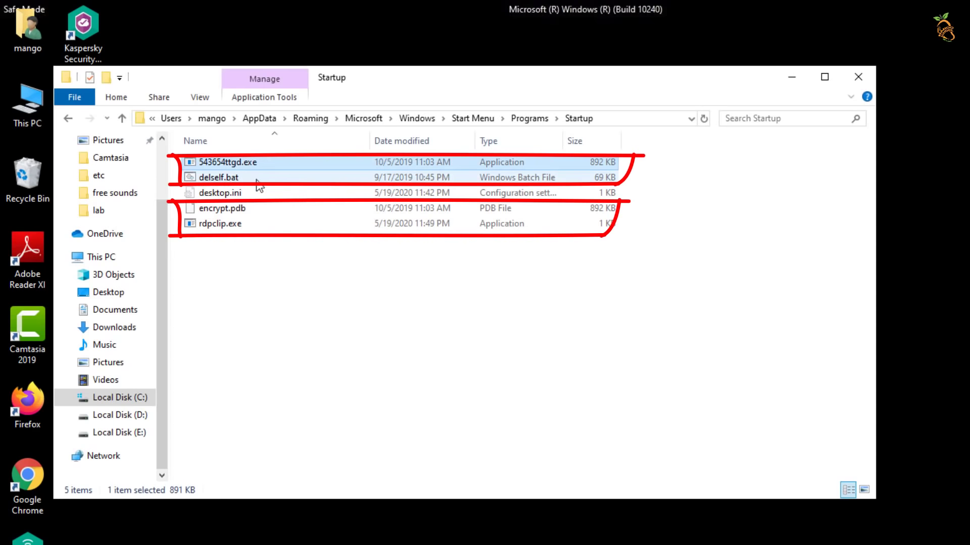
click(233, 224)
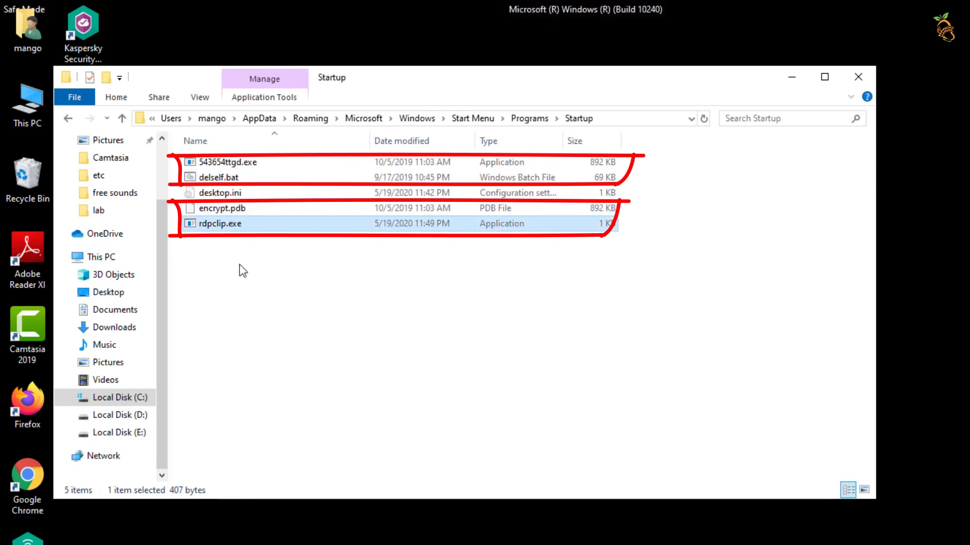
ctrl+click(208, 209)
ctrl+click(215, 177)
ctrl+click(222, 162)
right_click(255, 226)
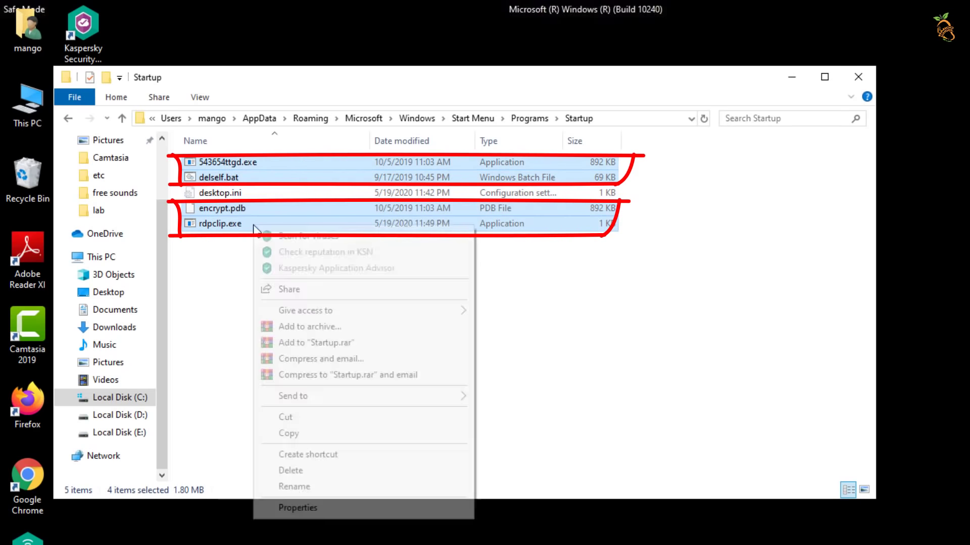
click(290, 470)
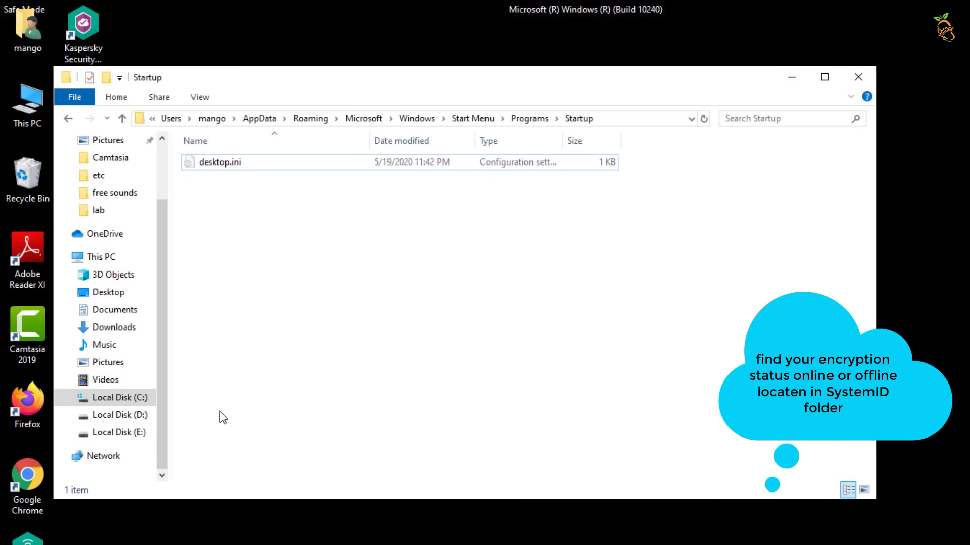
Read the IDs in C:\SystemID\PersonalID.txt, then close Notepad and the folder window.
click(114, 399)
double_click(212, 315)
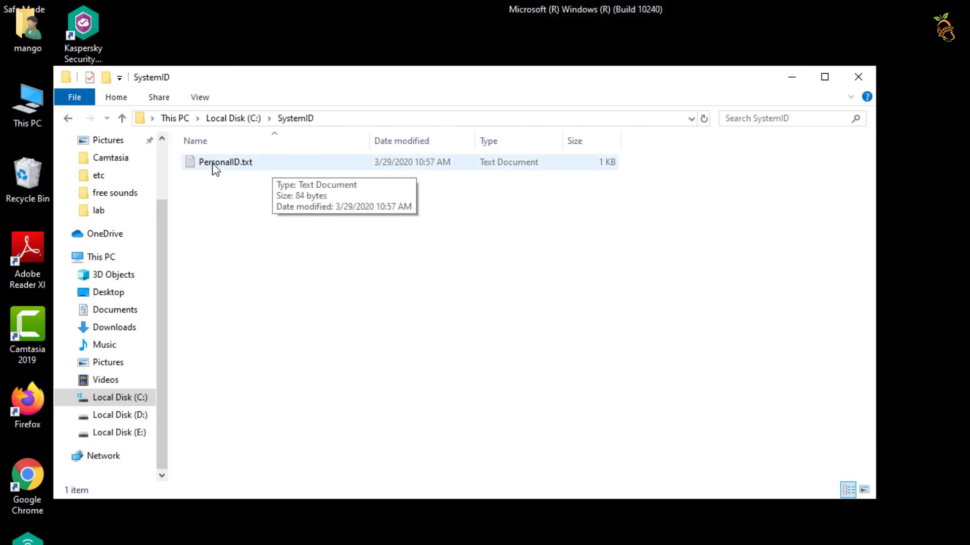
double_click(213, 163)
double_click(202, 78)
double_click(202, 91)
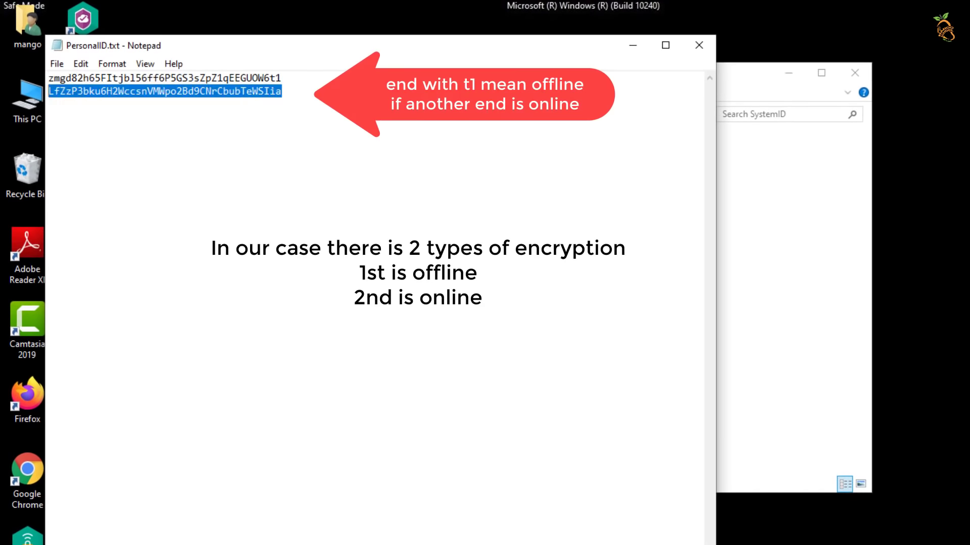
click(213, 113)
click(696, 50)
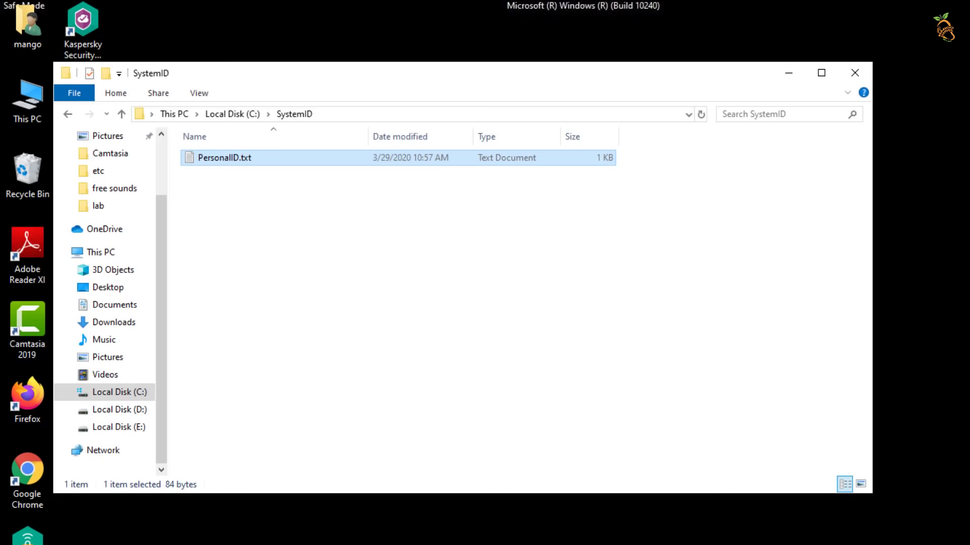
click(854, 73)
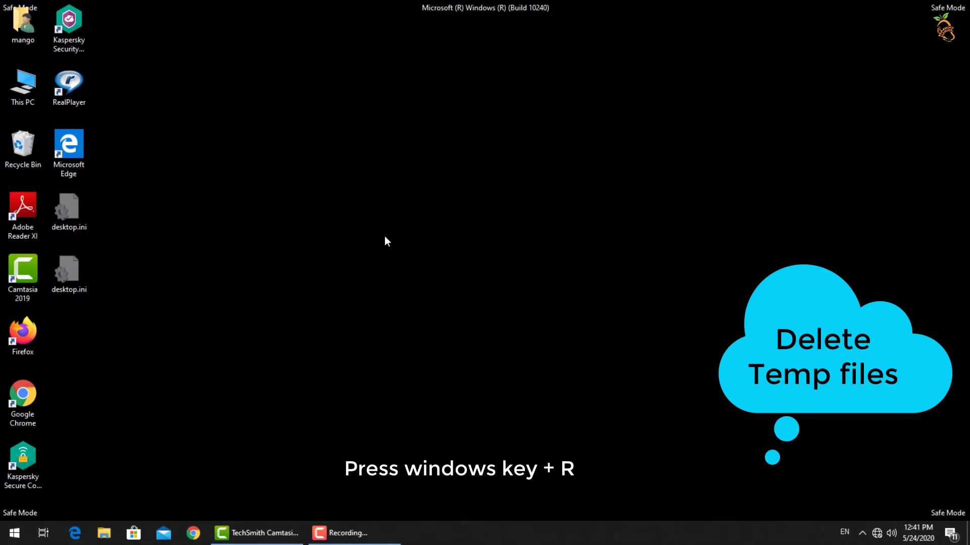
Open %temp% and delete all its contents, skipping the in-use CamRec0 folder.
key(super+r)
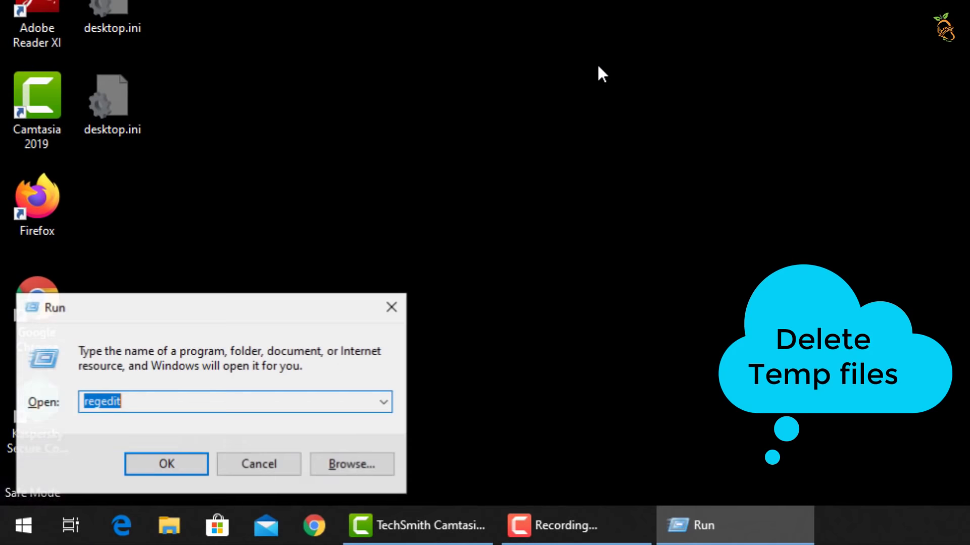
text(%temp%)
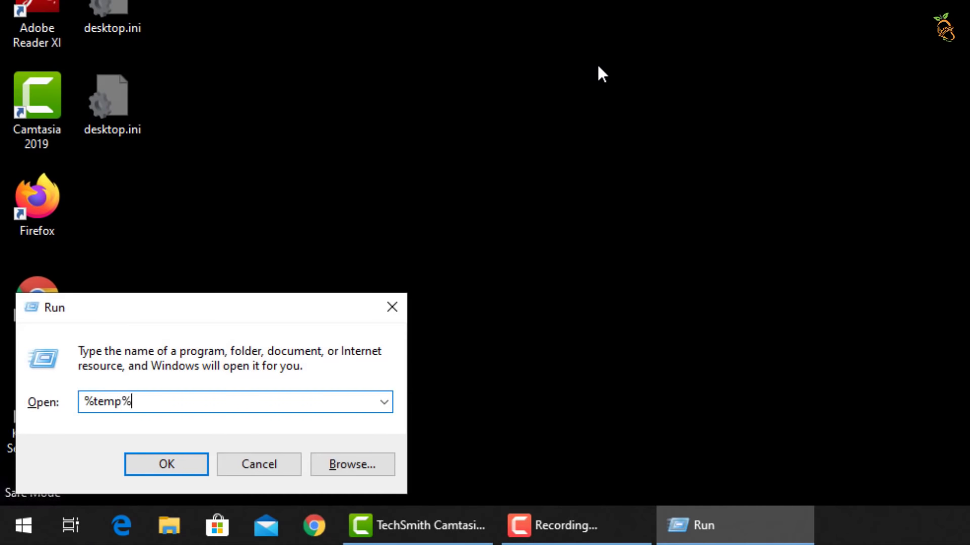
click(170, 469)
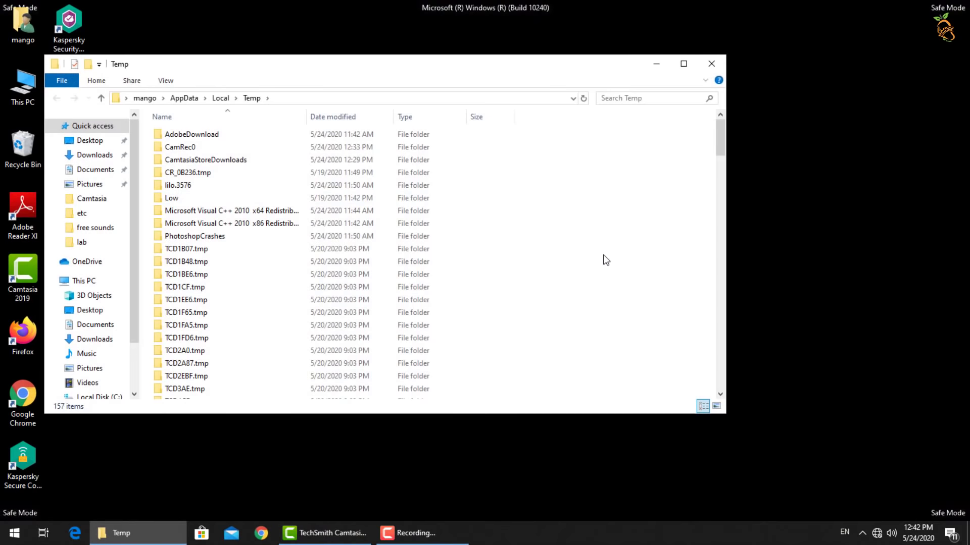
key(ctrl+a)
right_click(252, 223)
click(295, 429)
click(453, 214)
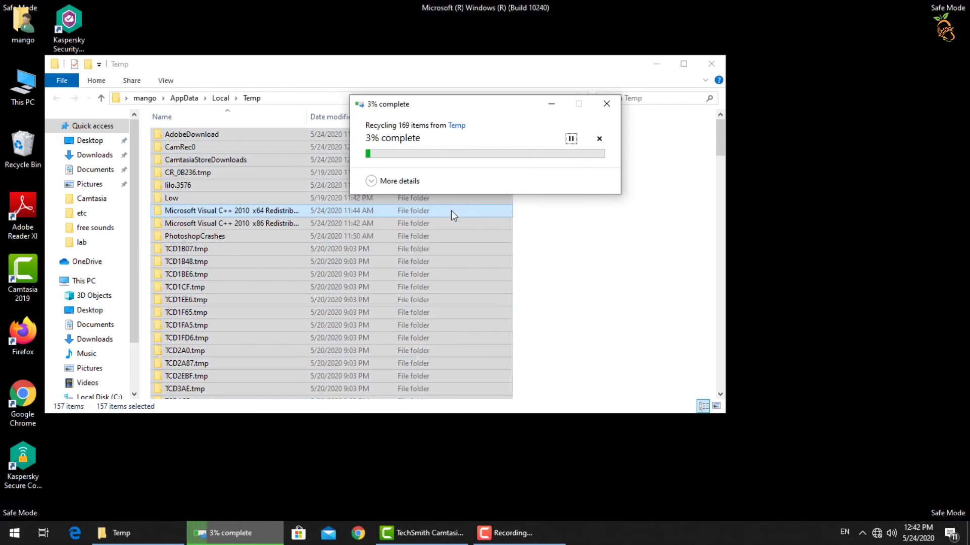
click(451, 235)
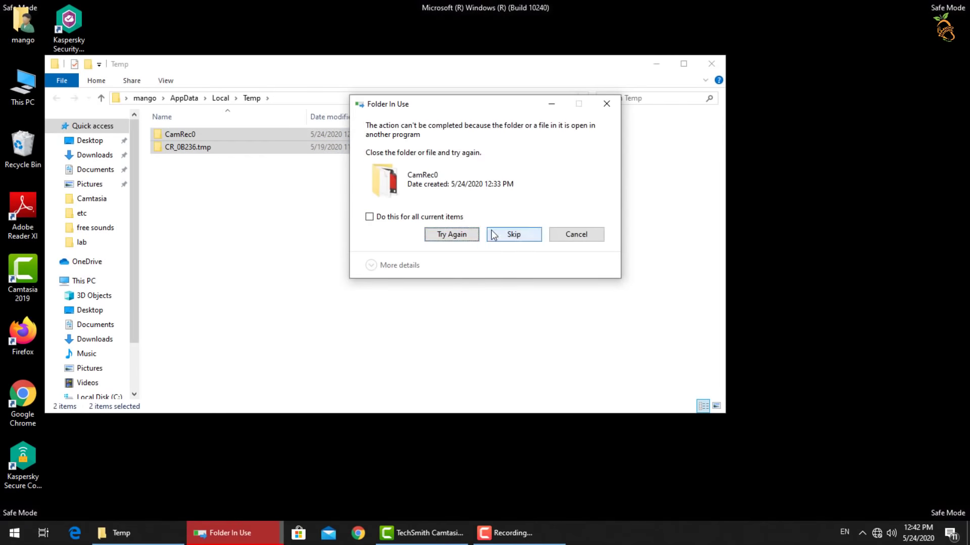
click(369, 217)
click(511, 236)
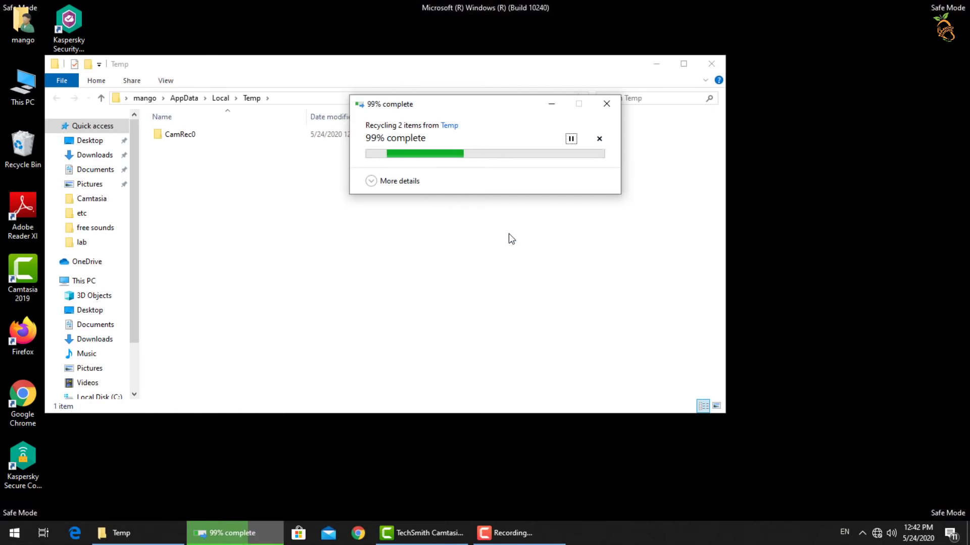
click(714, 66)
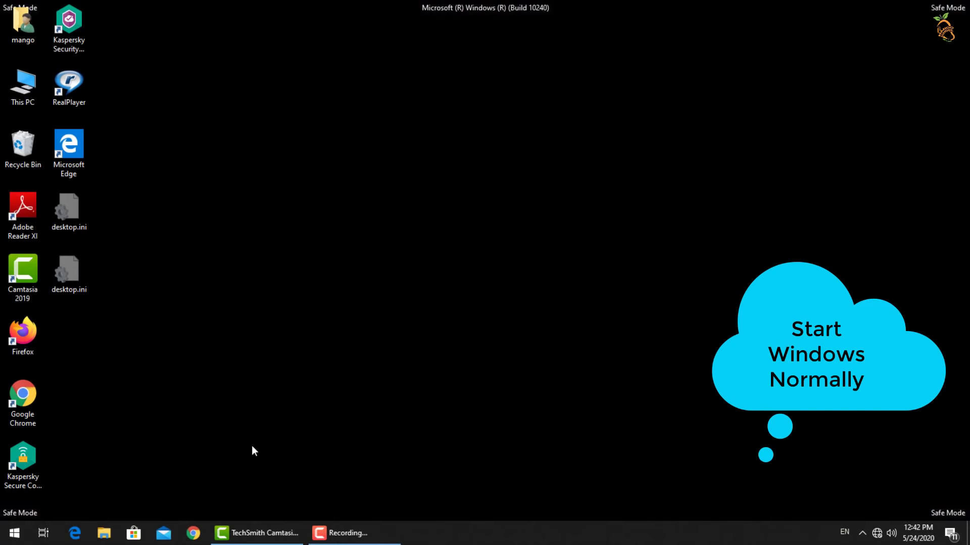
Launch msconfig and untick Safe boot on the Boot tab.
key(super+r)
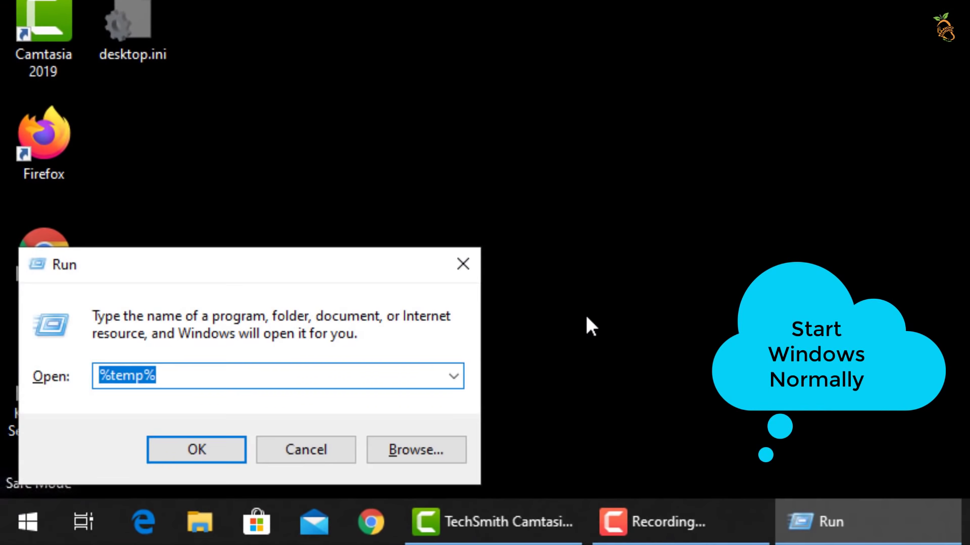
text(msconfi)
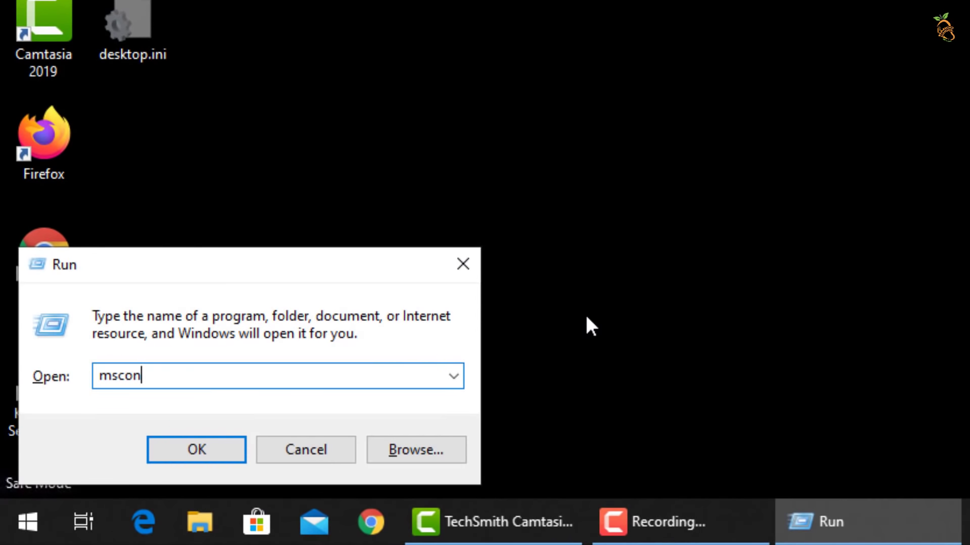
text(g)
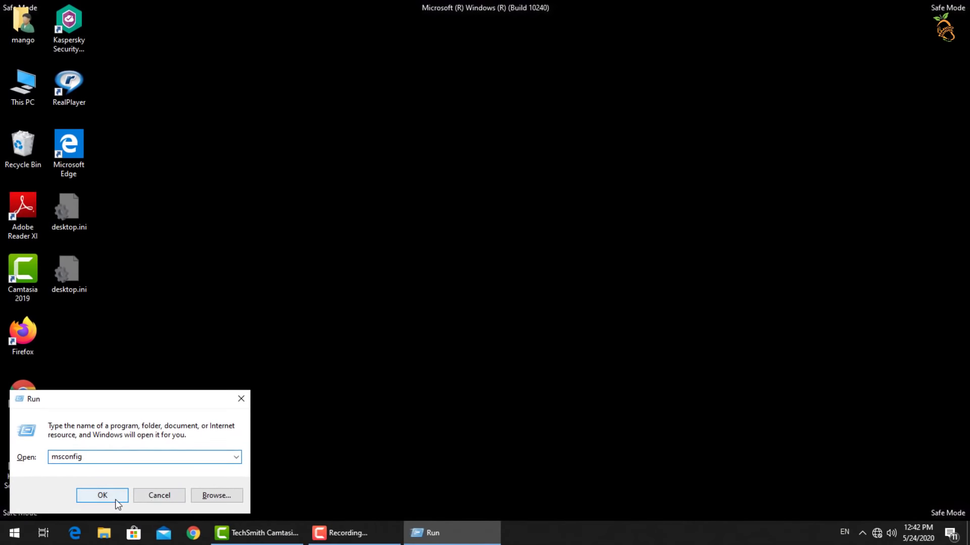
click(211, 439)
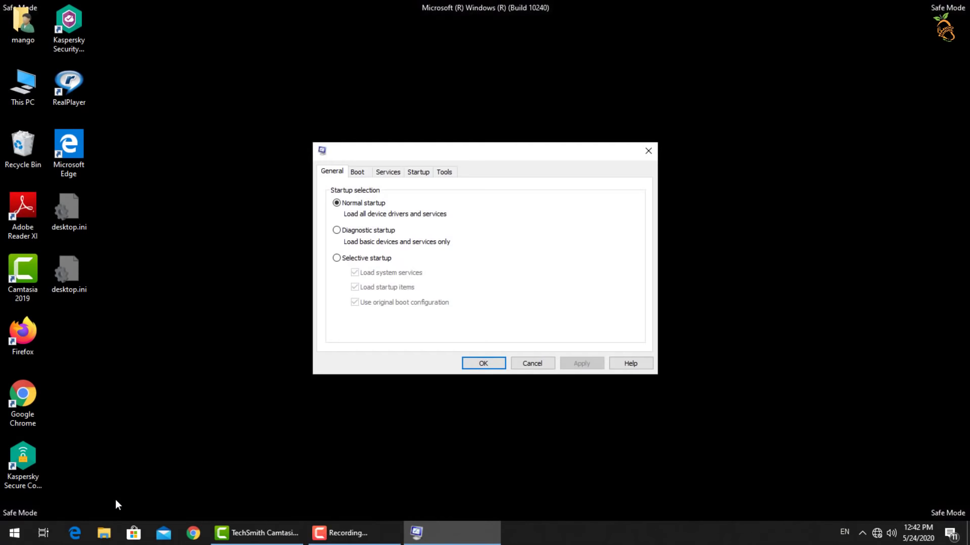
click(357, 173)
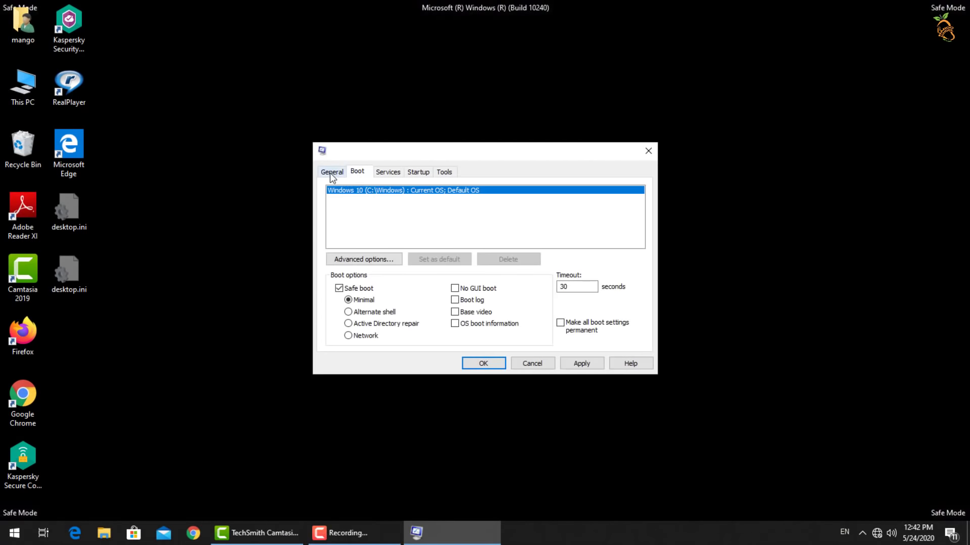
click(332, 173)
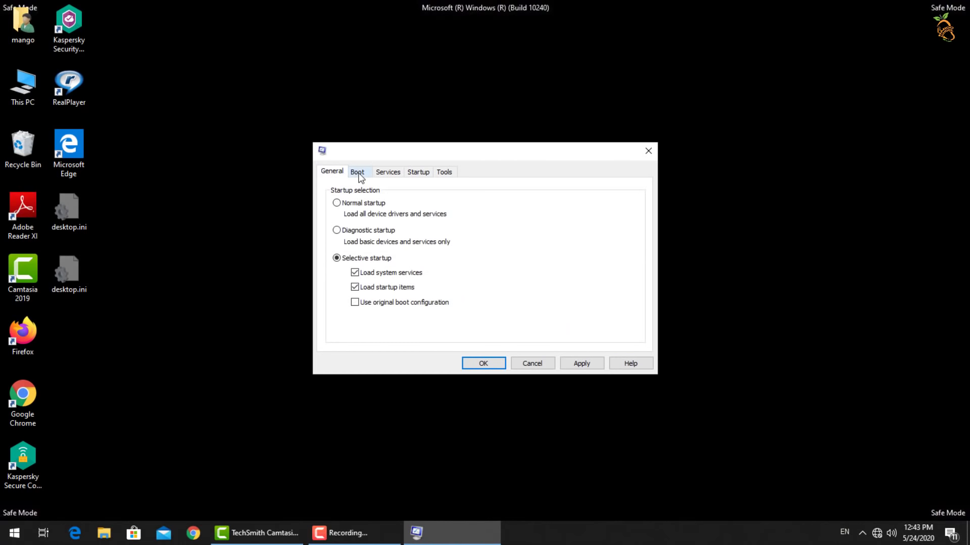
click(357, 171)
click(353, 290)
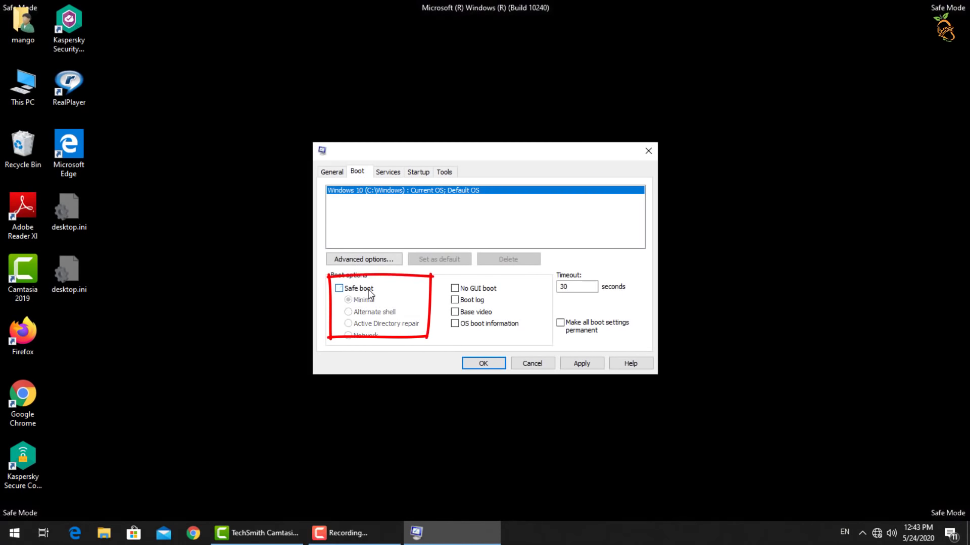